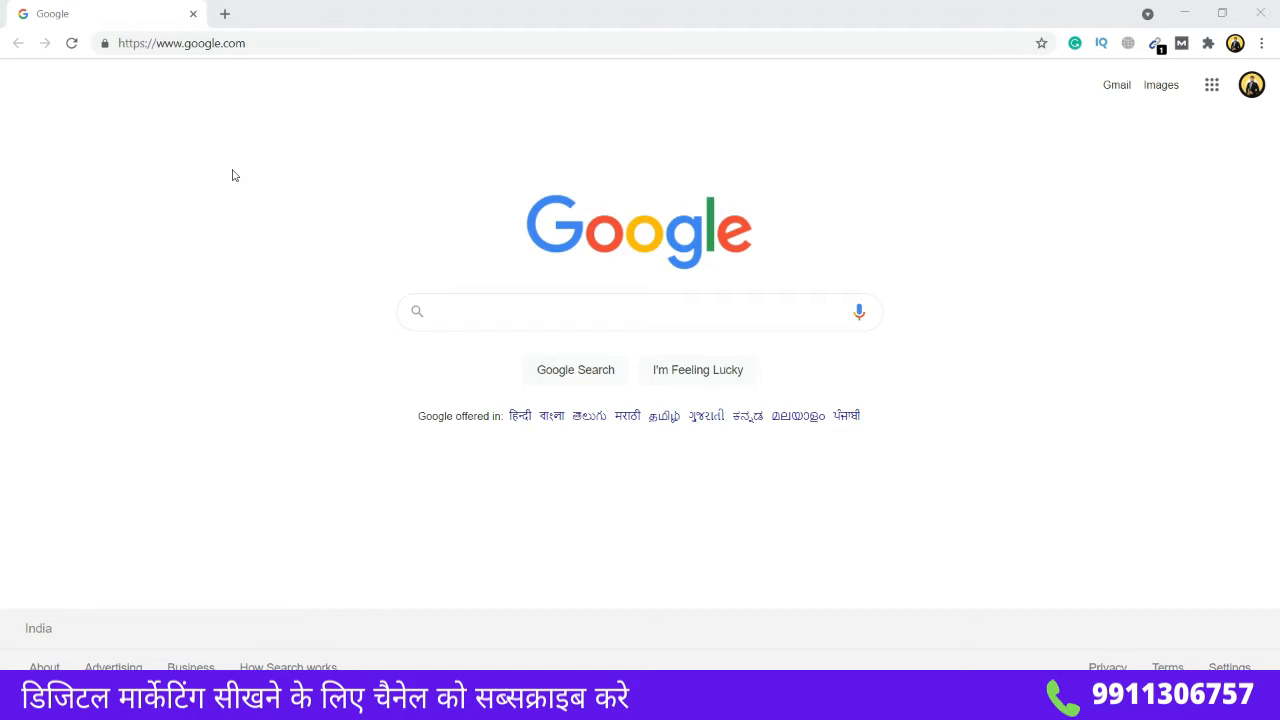
Step: Open google.com/ads in a new browser tab
{"action": "left_click", "coordinate": [224, 13]}
{"action": "left_click", "coordinate": [281, 40]}
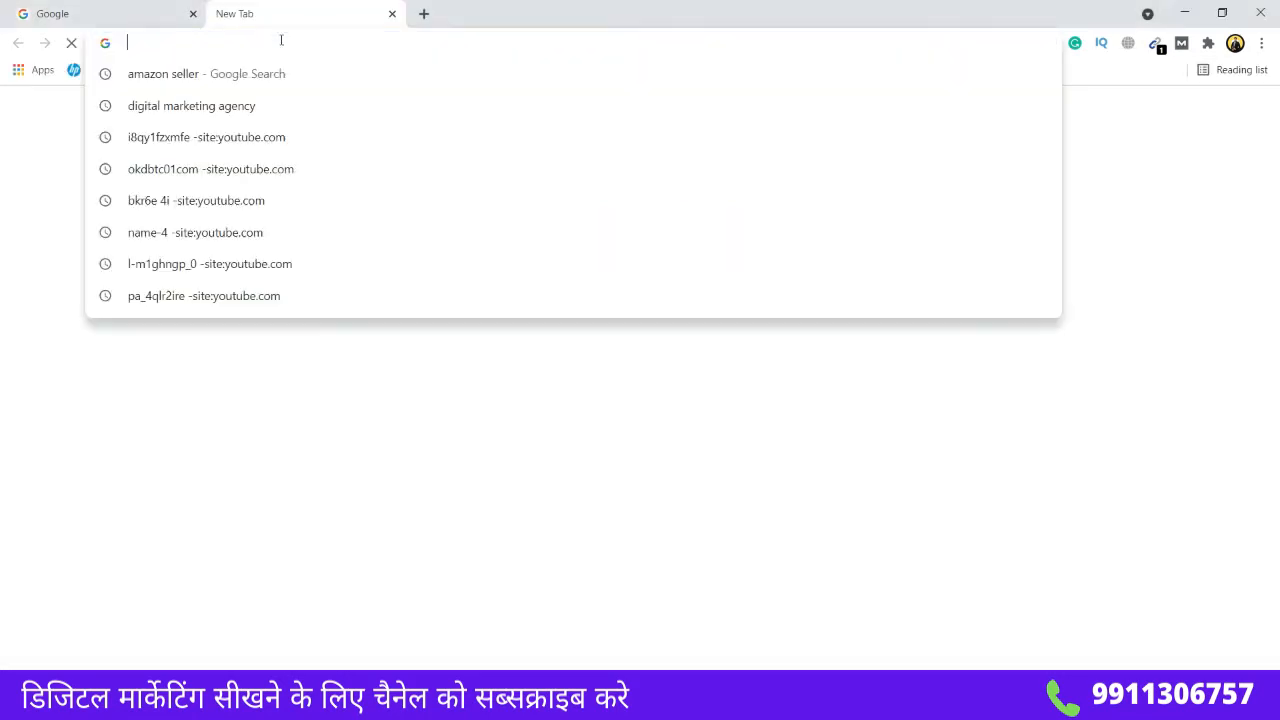
{"action": "type", "text": "google.com/ads"}
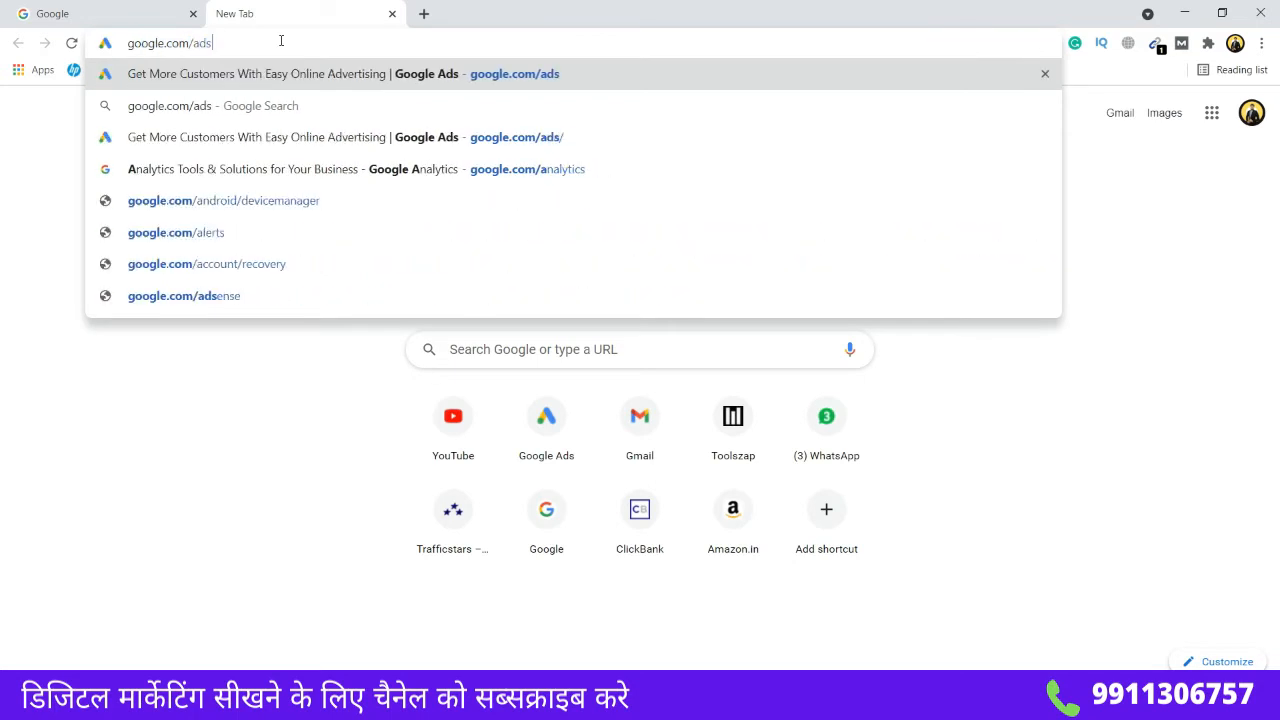
{"action": "key", "text": "Return"}
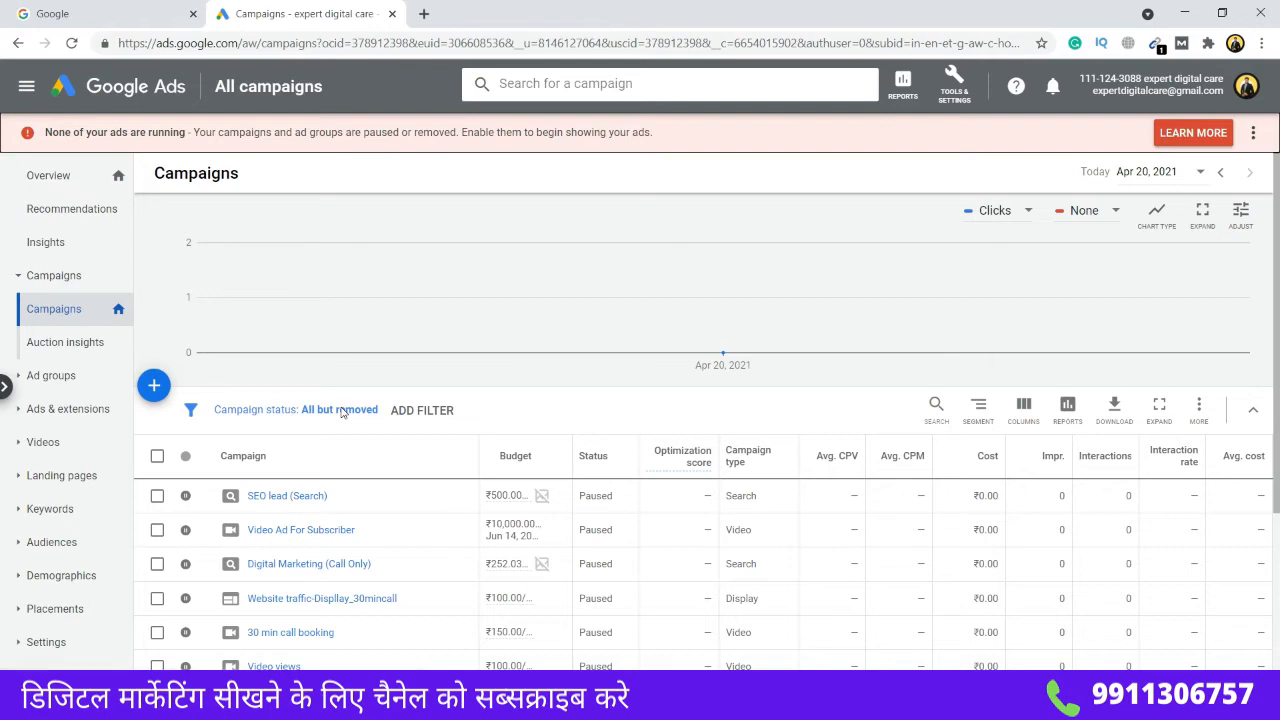
Step: Look through the campaign list and dismiss the alert about no ads running
{"action": "scroll", "coordinate": [352, 549], "scroll_direction": "down", "scroll_amount": 3}
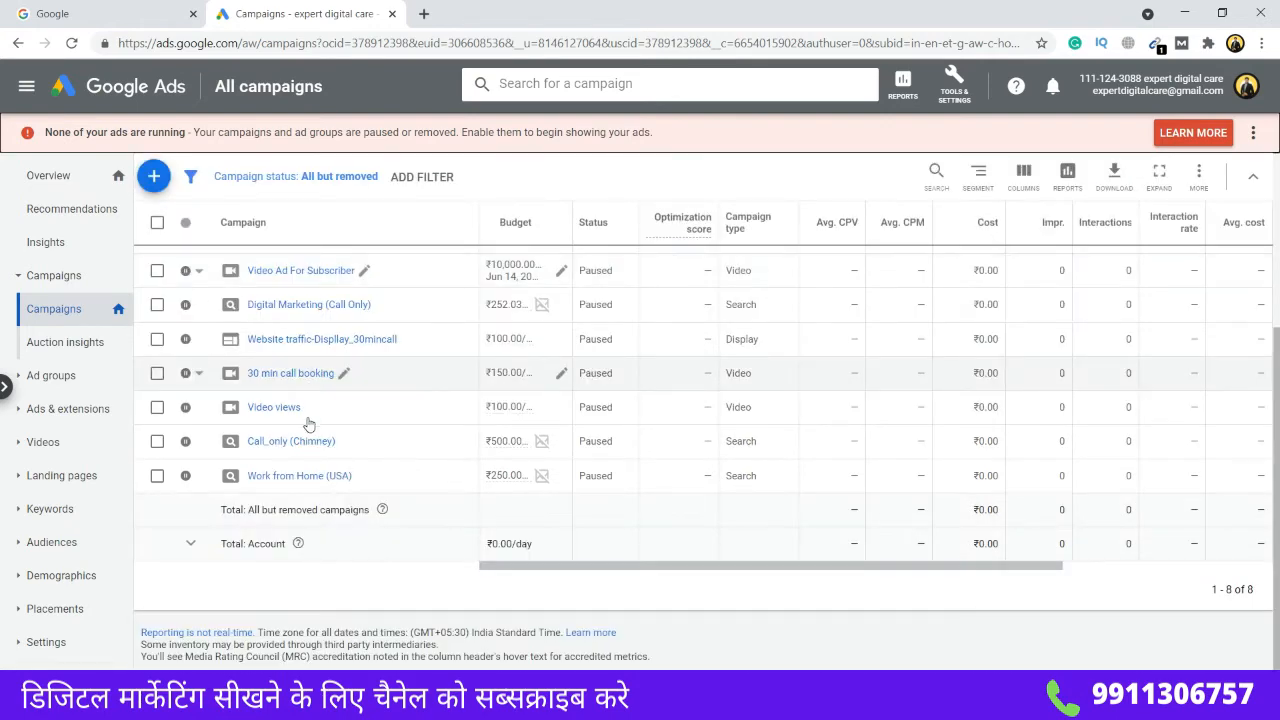
{"action": "scroll", "coordinate": [309, 424], "scroll_direction": "up", "scroll_amount": 3}
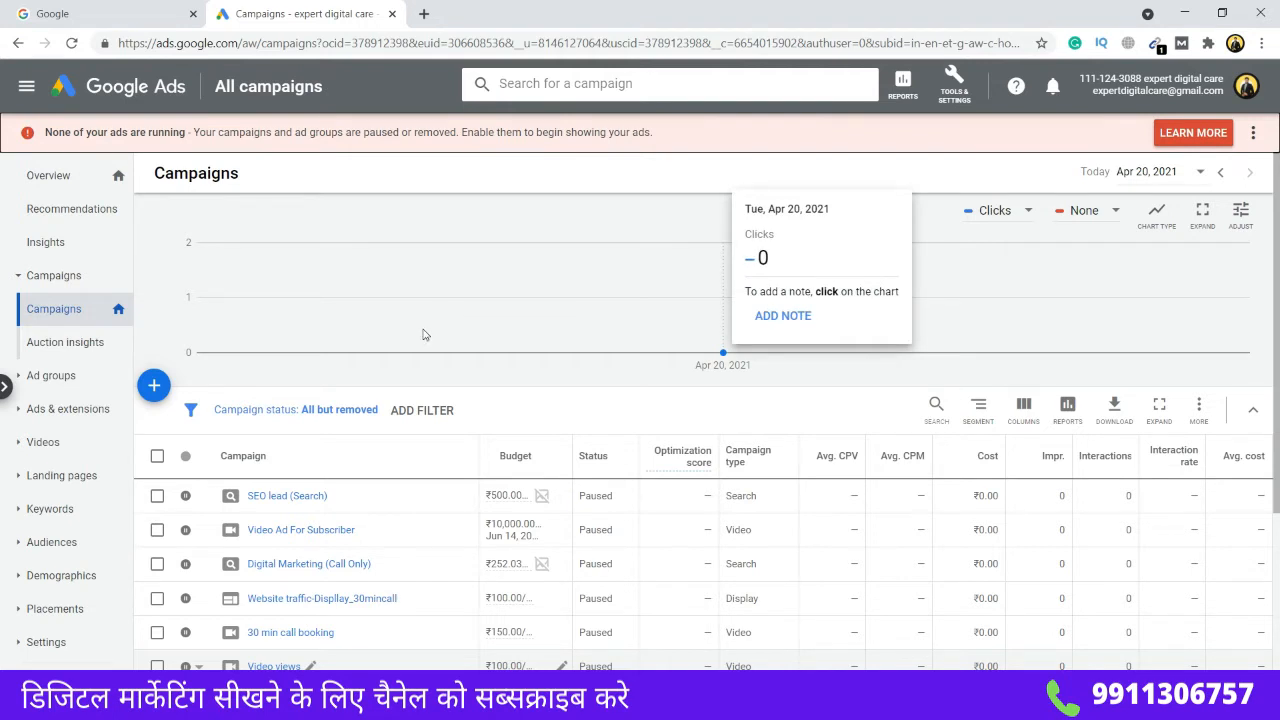
{"action": "left_click", "coordinate": [1254, 138]}
{"action": "left_click", "coordinate": [1240, 136]}
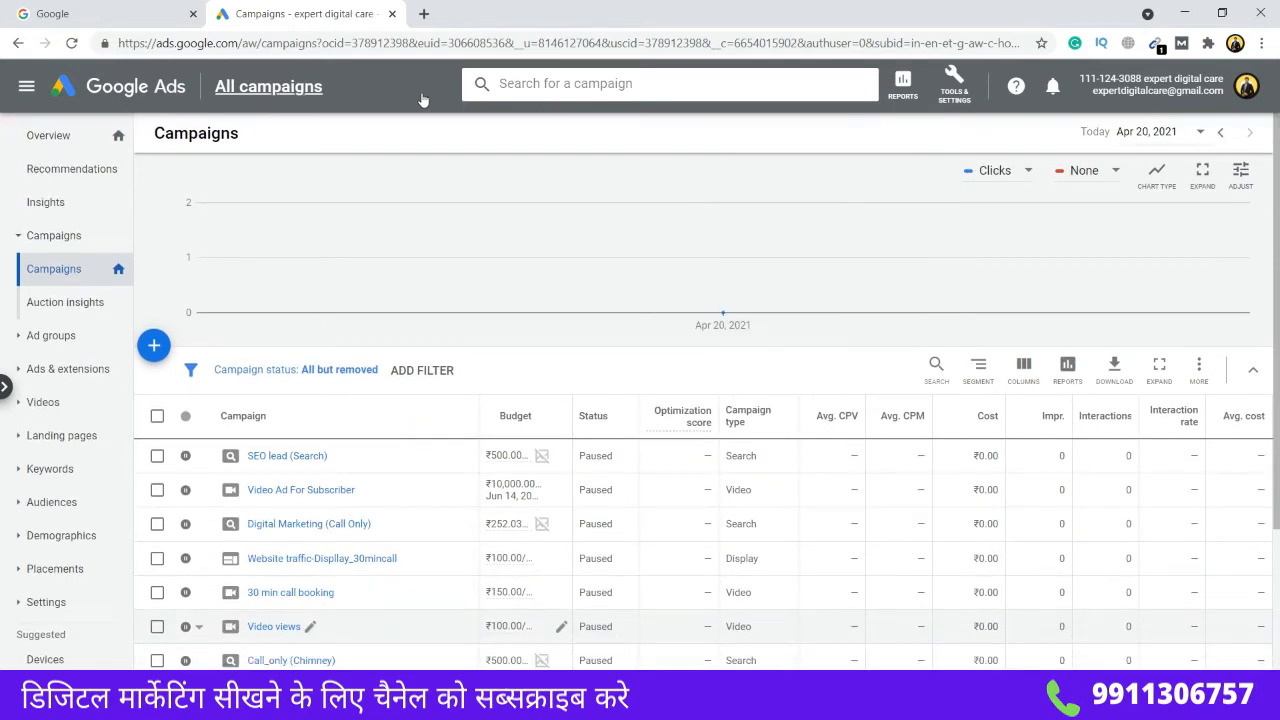
Step: Open Keyword Planner's form for discovering new keywords and enter "body building" as the product or service
{"action": "left_click", "coordinate": [953, 105]}
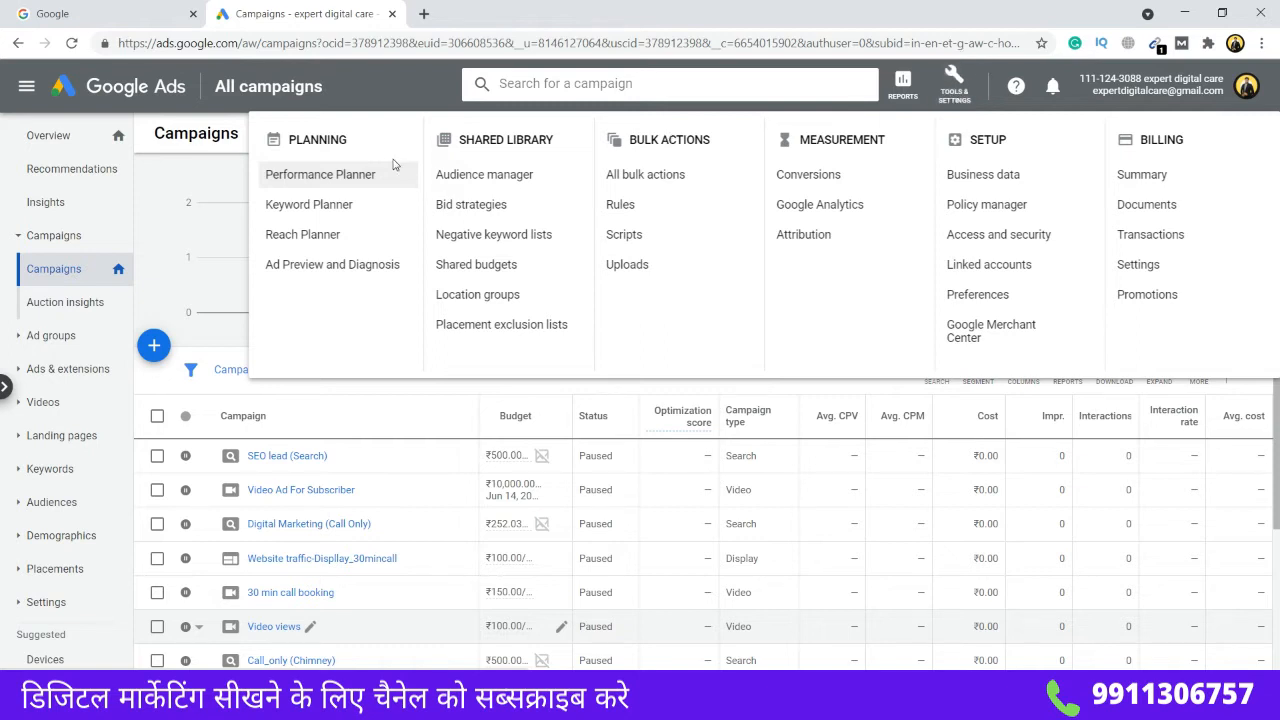
{"action": "left_click", "coordinate": [320, 206]}
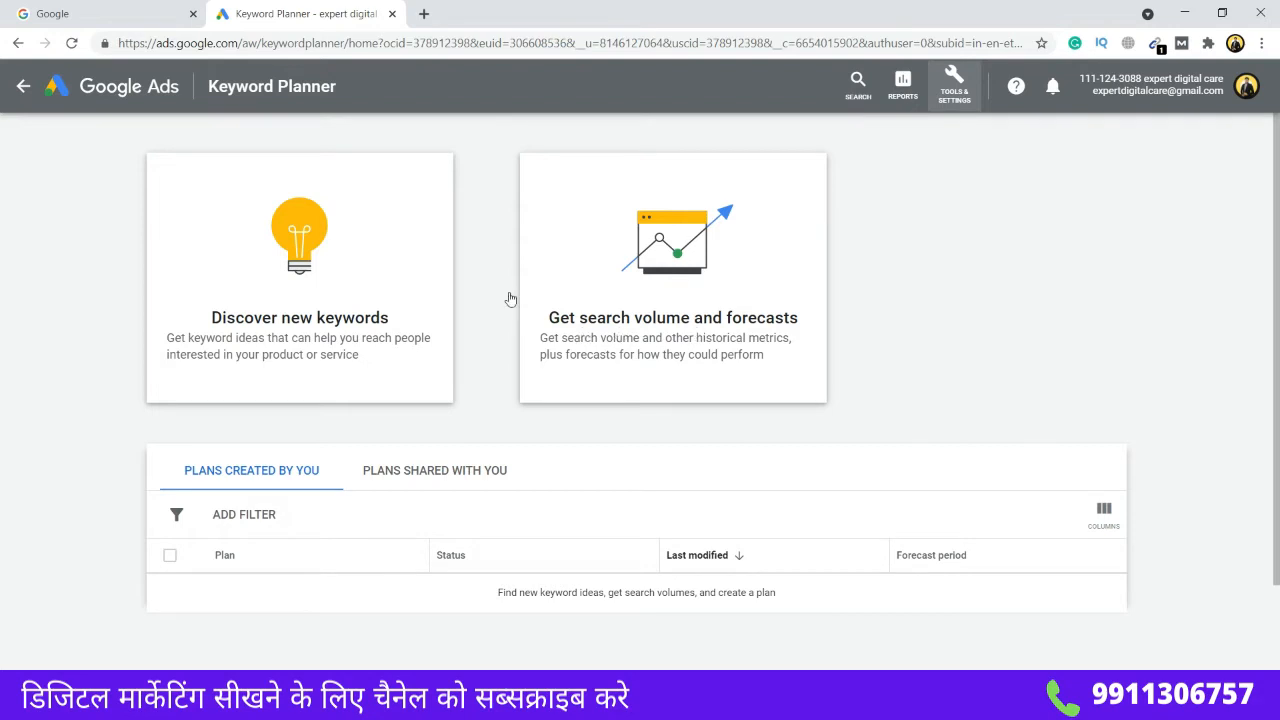
{"action": "left_click", "coordinate": [322, 272]}
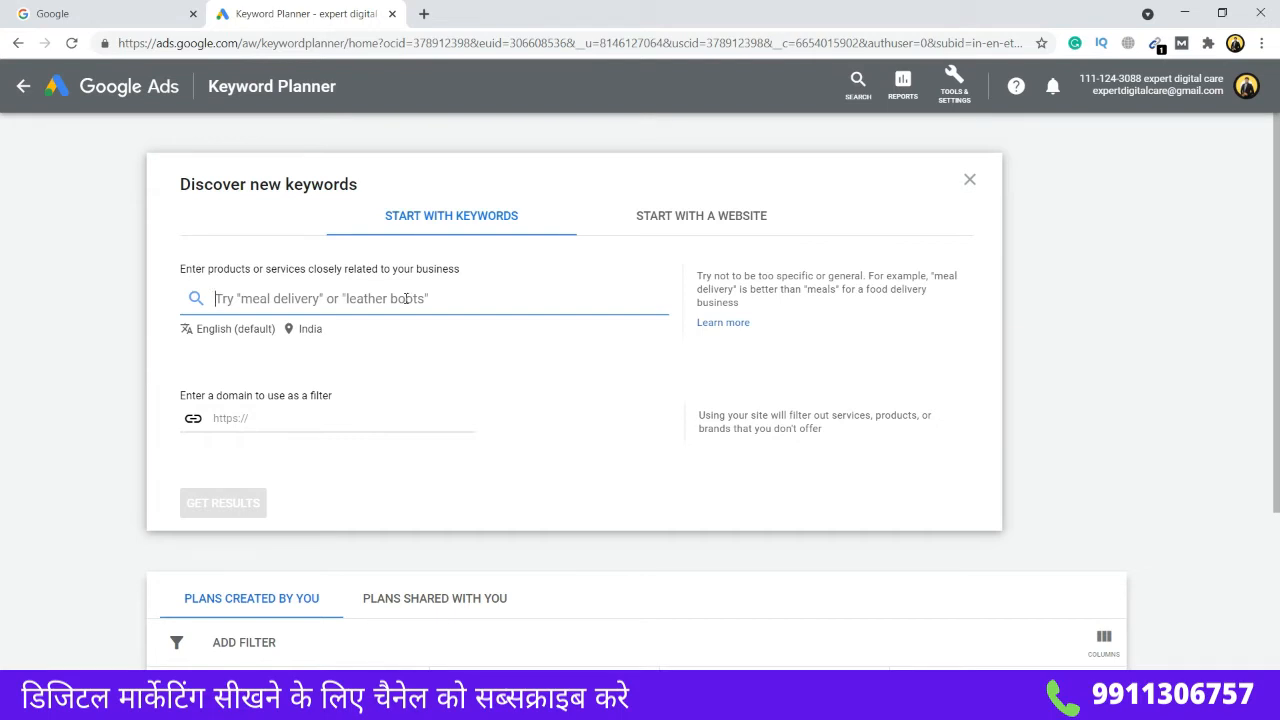
{"action": "type", "text": "body "}
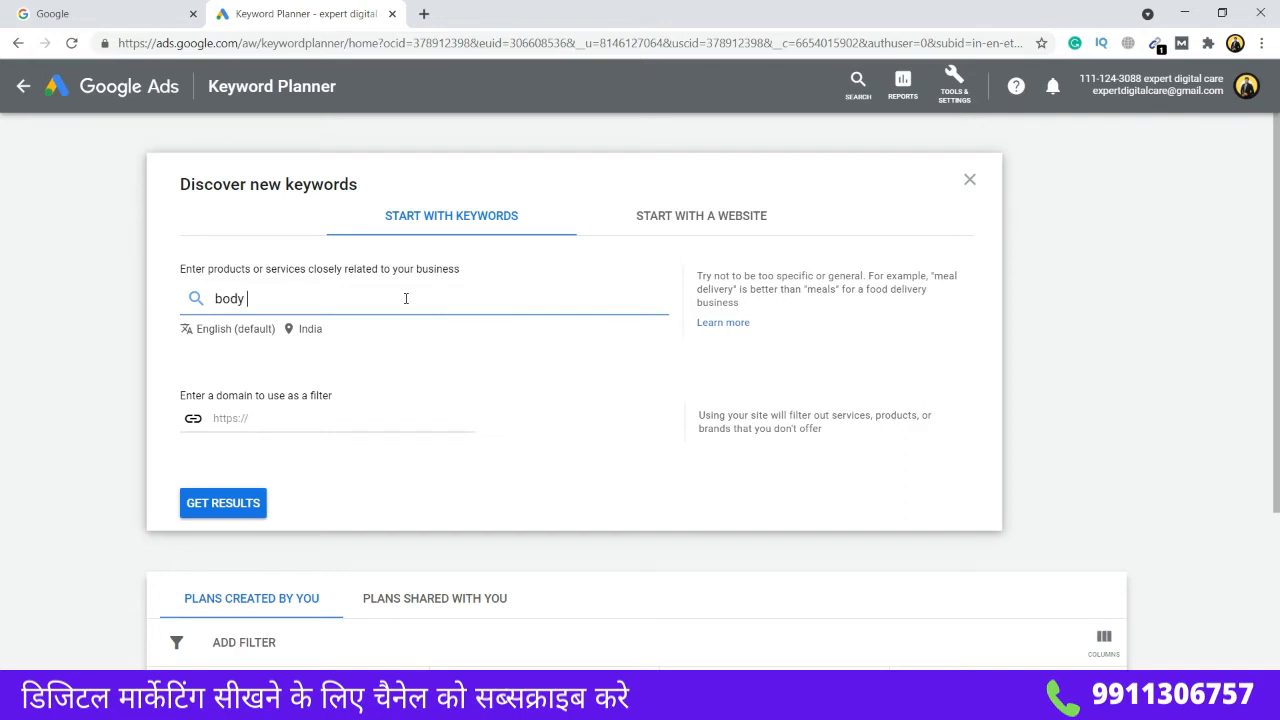
{"action": "type", "text": "building"}
Step: Browse the keyword language options, search them for "hindi", and close the list without choosing a language
{"action": "left_click", "coordinate": [240, 331]}
{"action": "scroll", "coordinate": [243, 446], "scroll_direction": "down", "scroll_amount": 2}
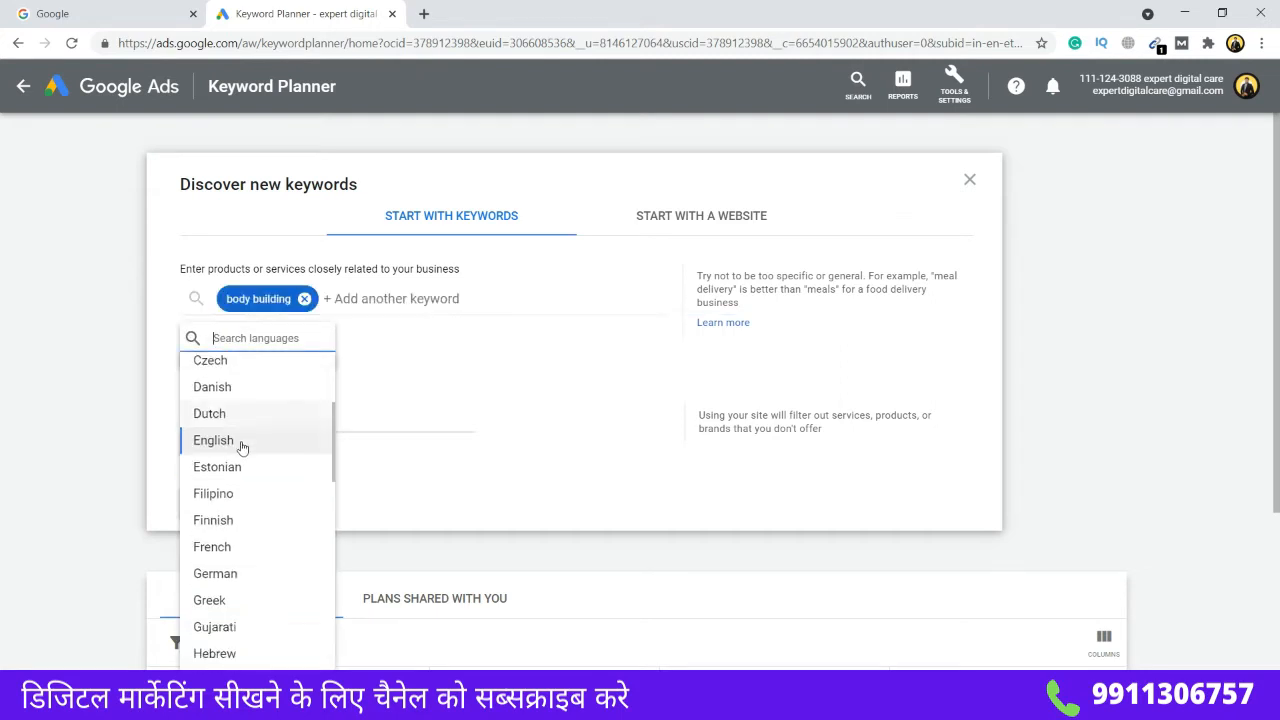
{"action": "scroll", "coordinate": [246, 400], "scroll_direction": "up", "scroll_amount": 2}
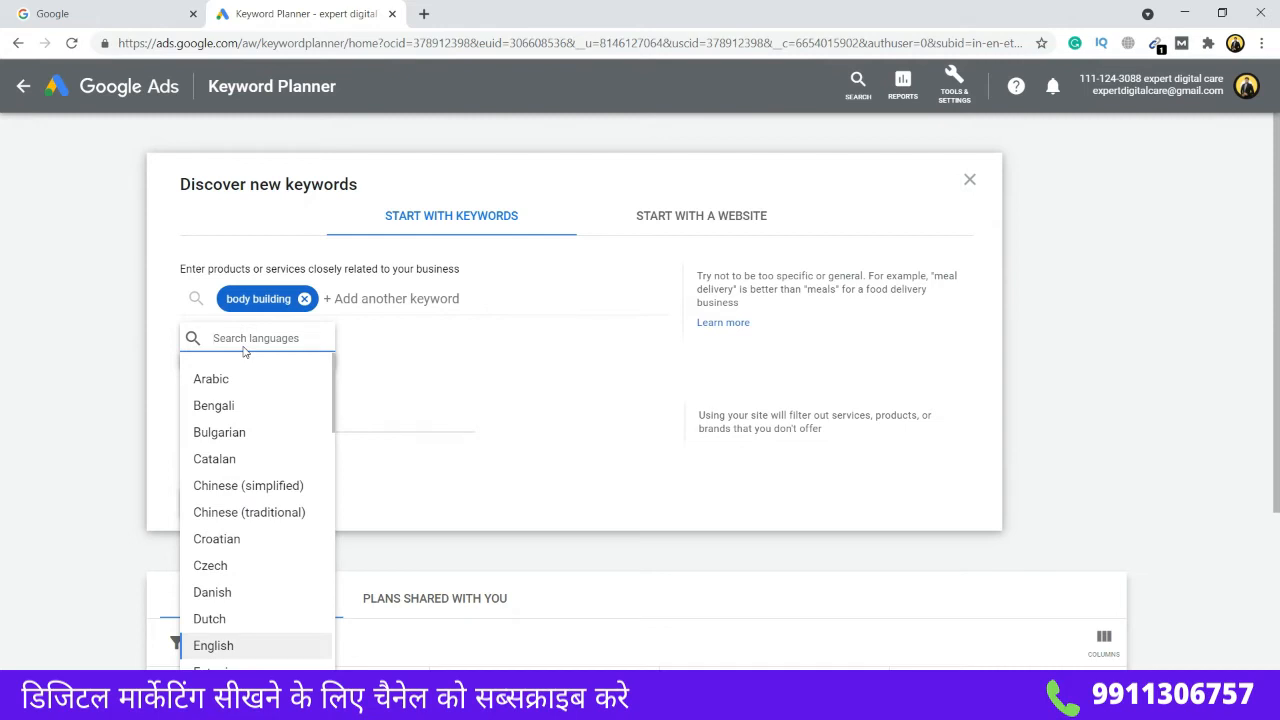
{"action": "type", "text": "hin"}
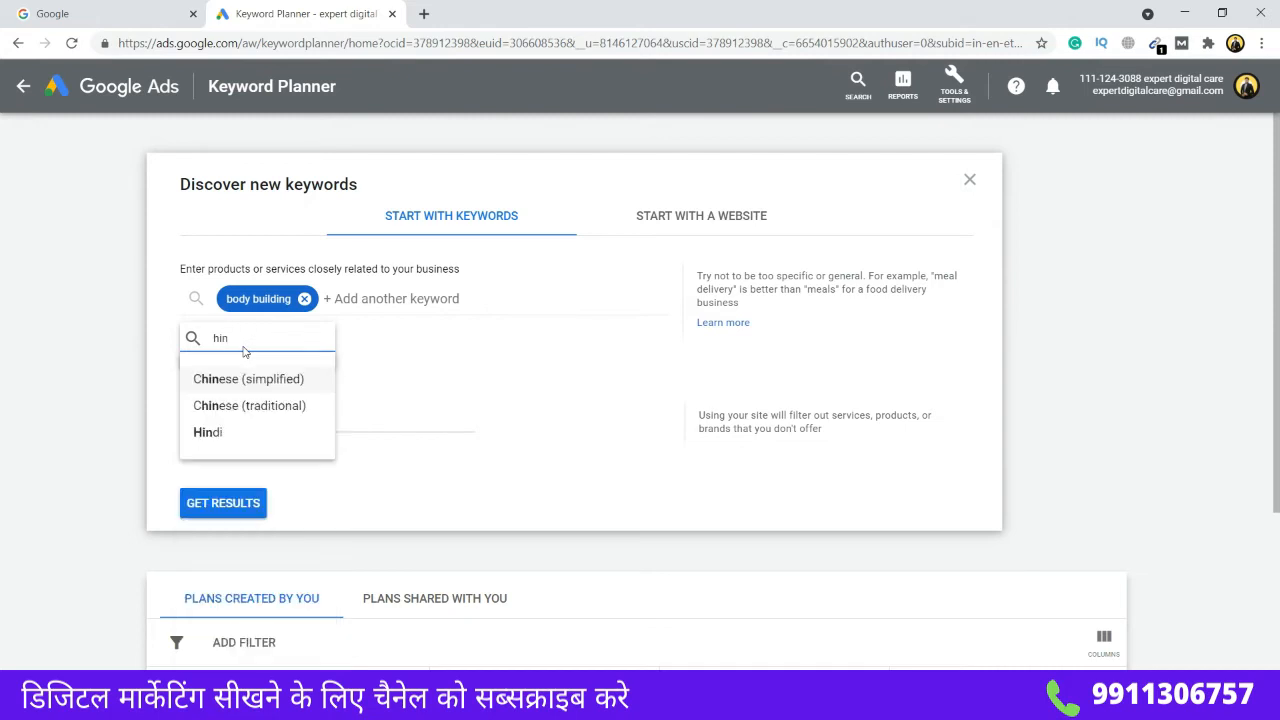
{"action": "type", "text": "di"}
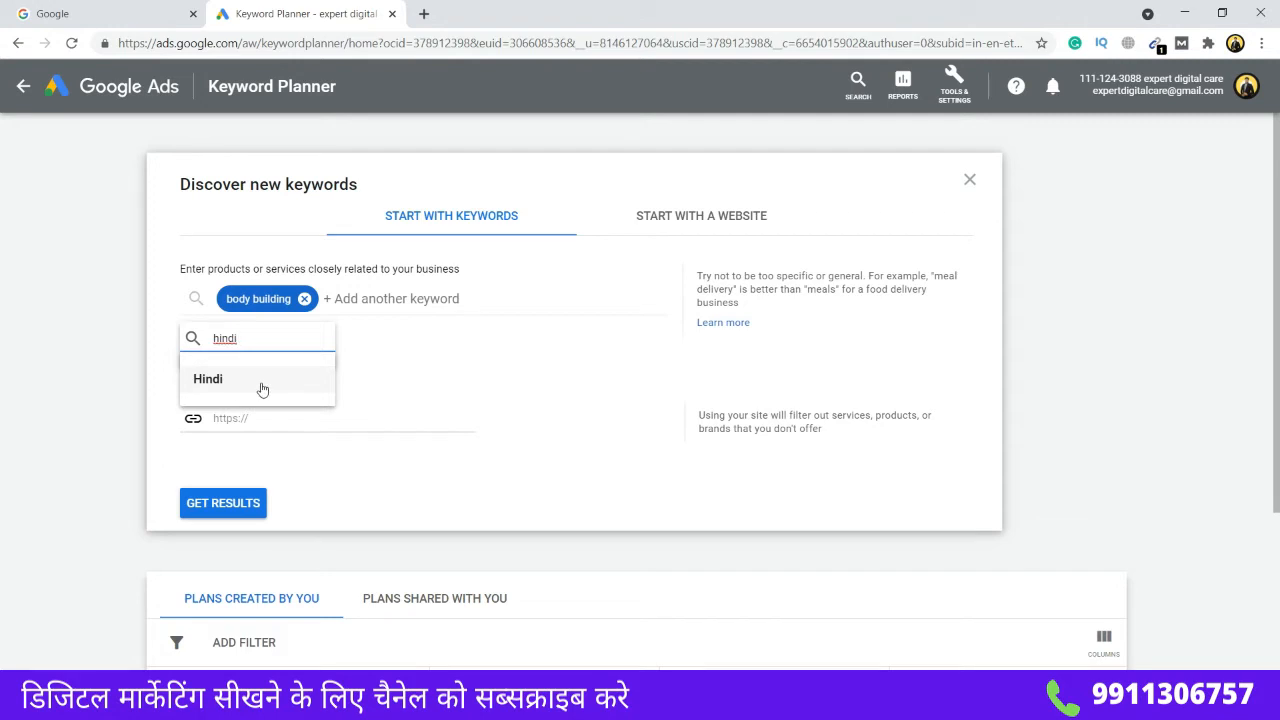
{"action": "key", "text": "ctrl+a"}
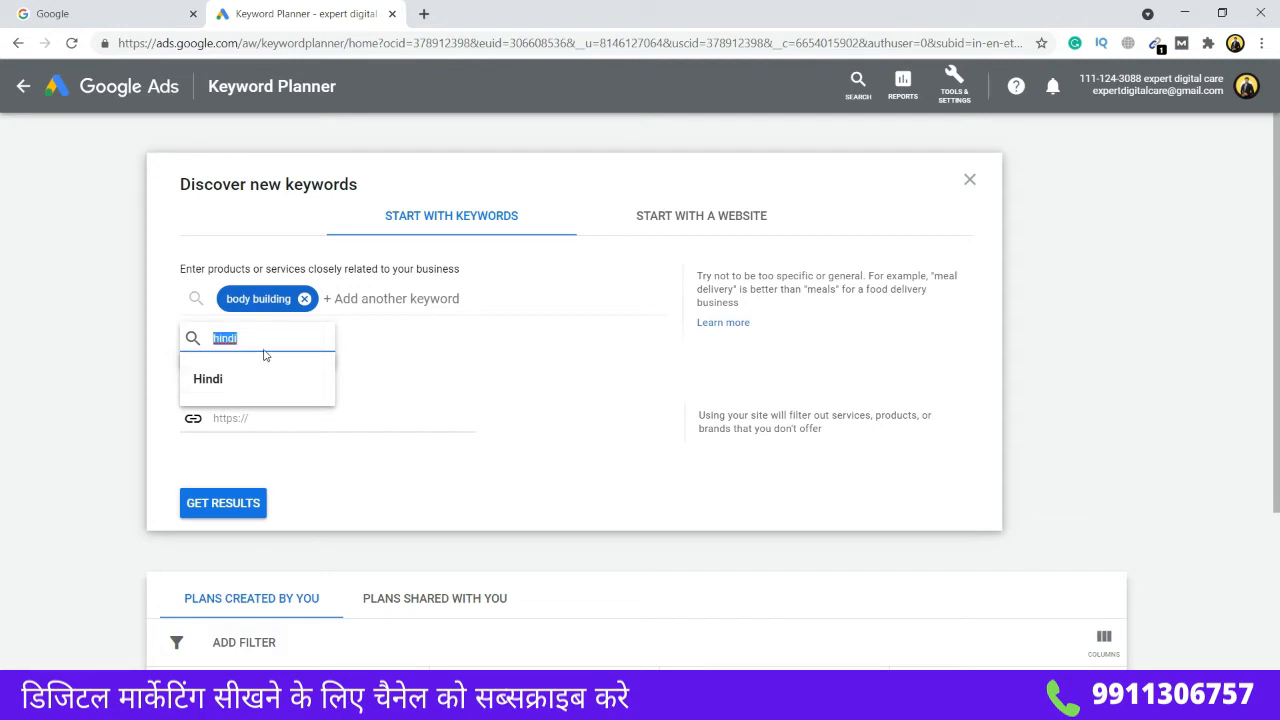
{"action": "key", "text": "BackSpace"}
{"action": "left_click", "coordinate": [100, 360]}
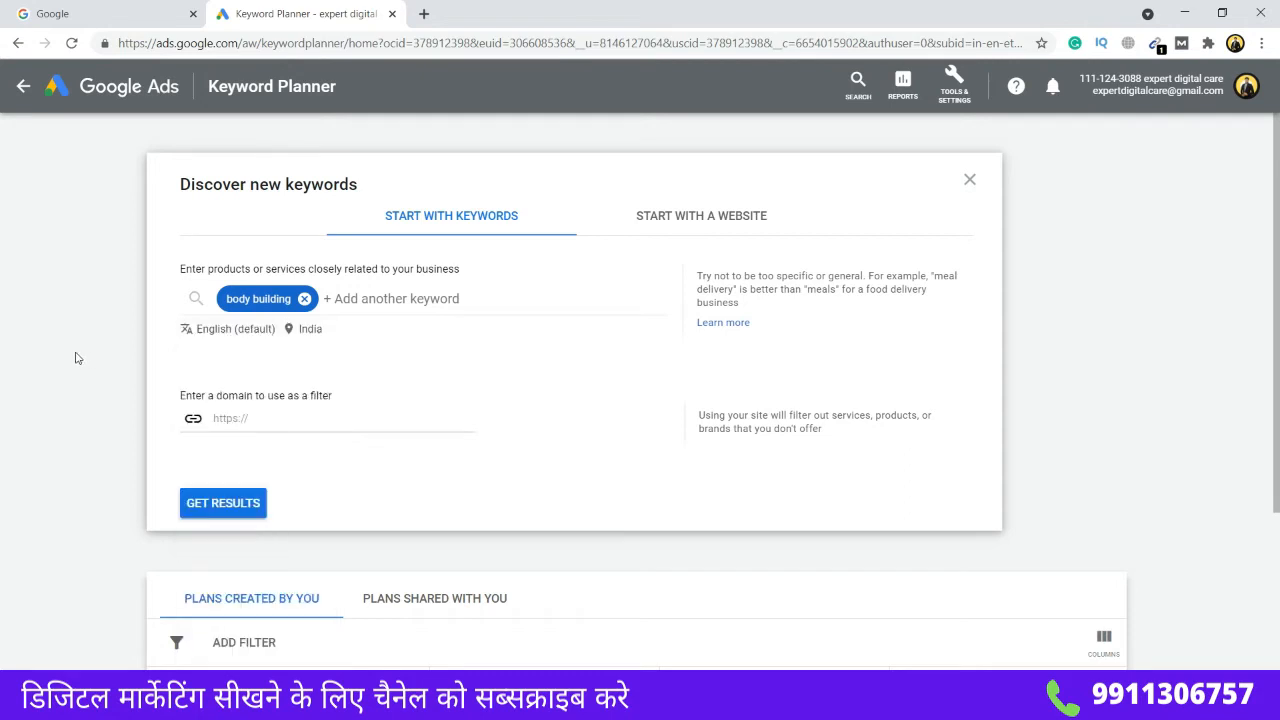
Step: Replace India with the United States as the targeted location for the keyword search
{"action": "left_click", "coordinate": [310, 330]}
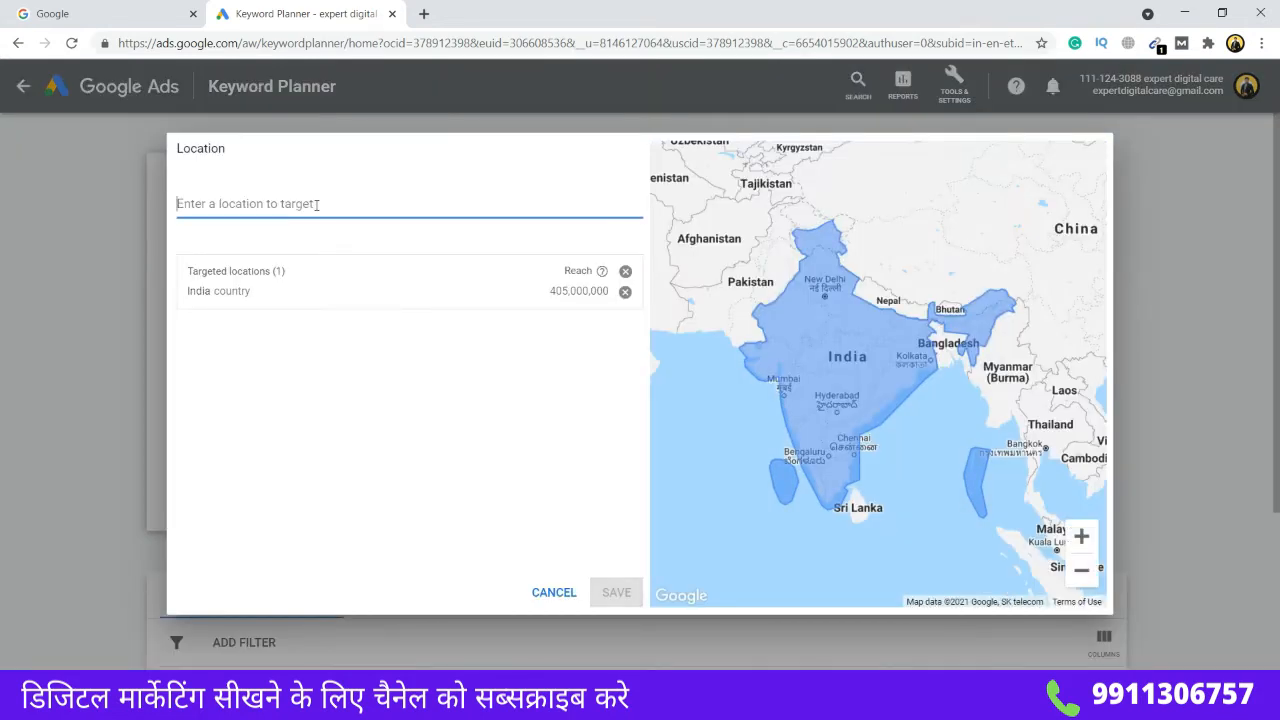
{"action": "left_click", "coordinate": [626, 296]}
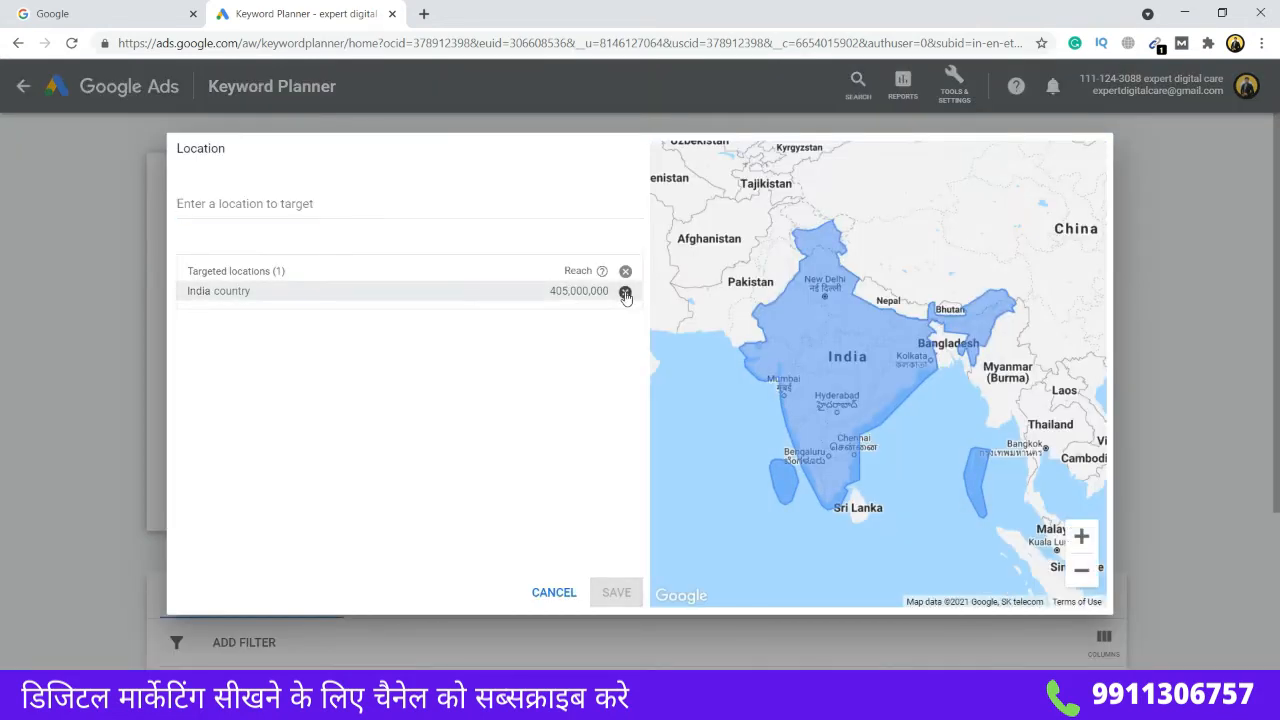
{"action": "left_click", "coordinate": [356, 205]}
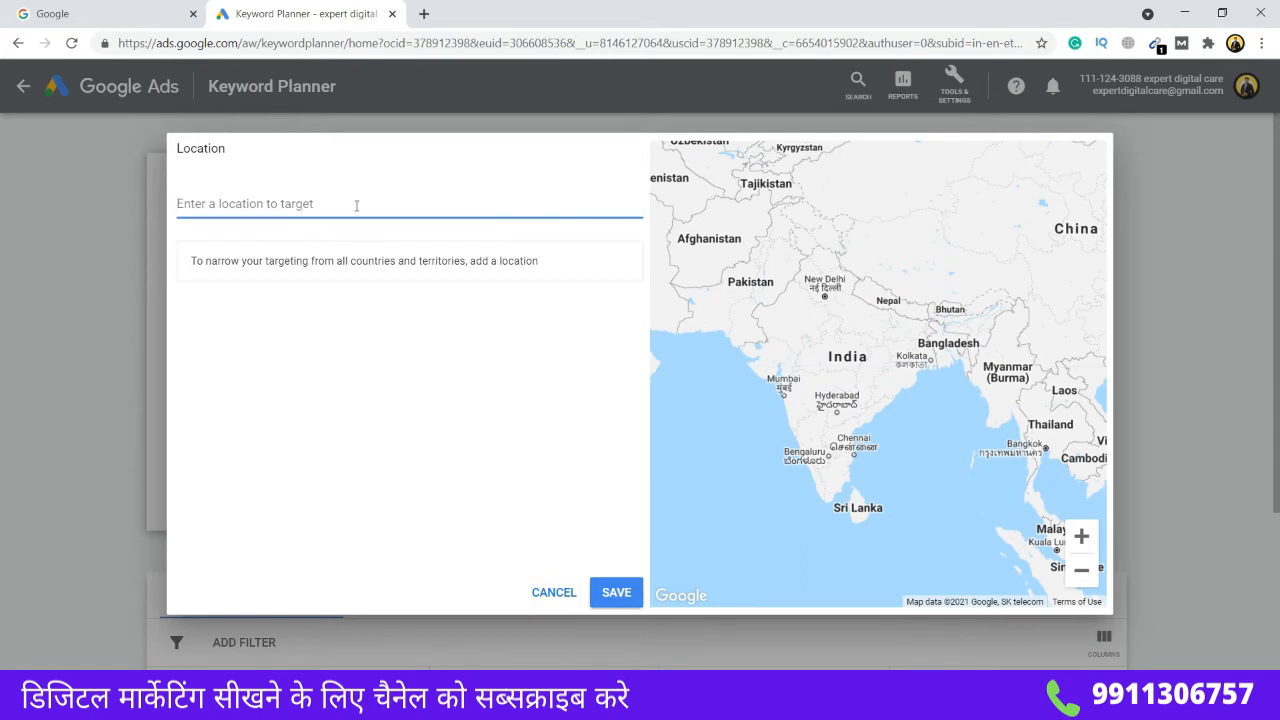
{"action": "type", "text": "uni"}
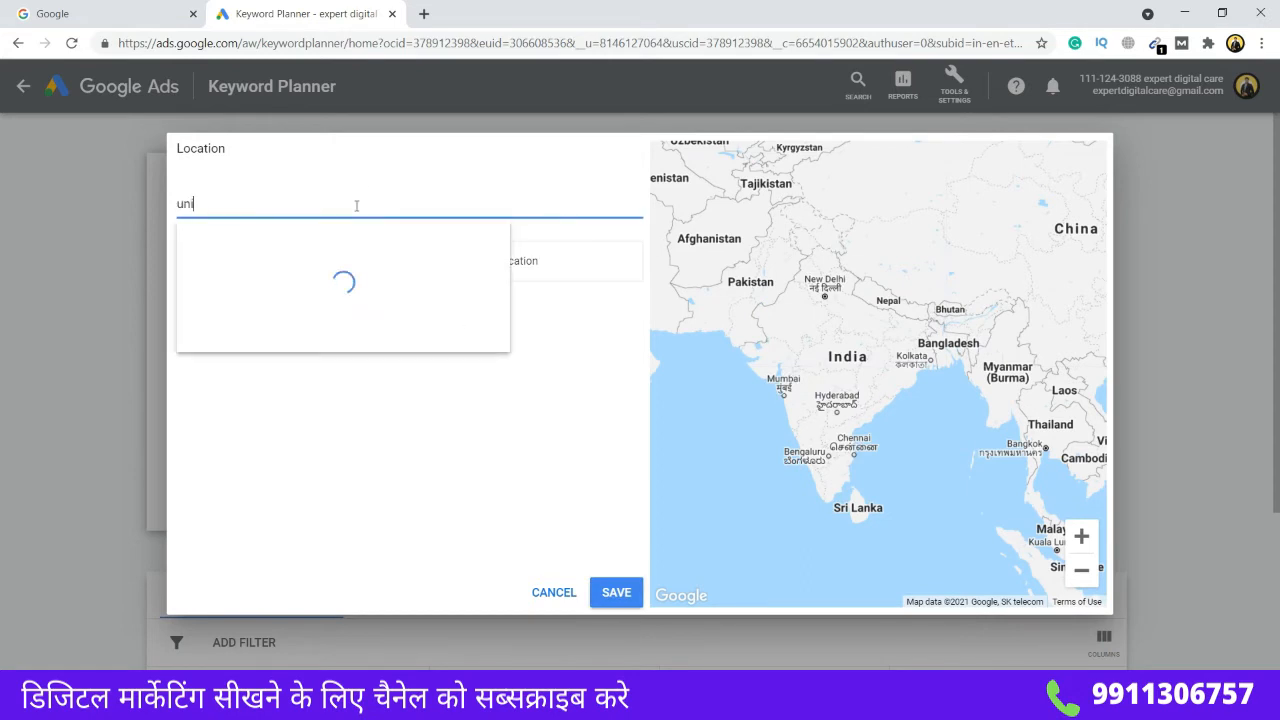
{"action": "type", "text": "ted"}
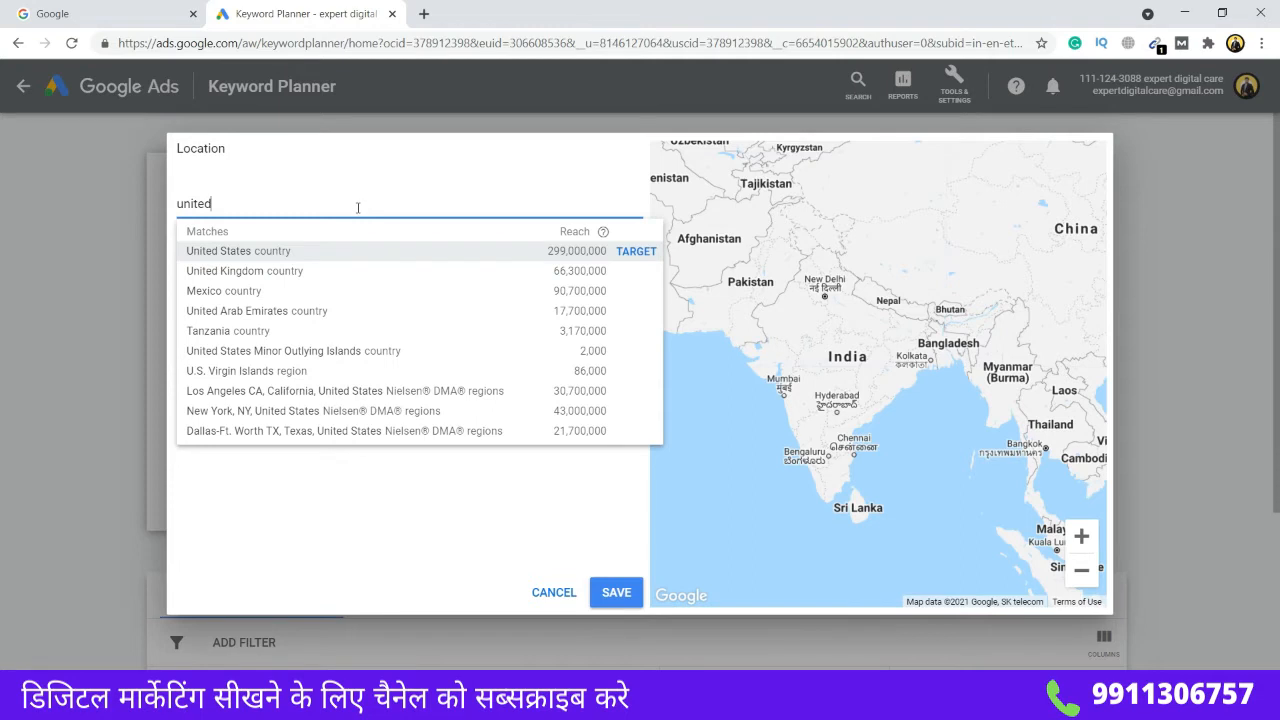
{"action": "left_click", "coordinate": [640, 252]}
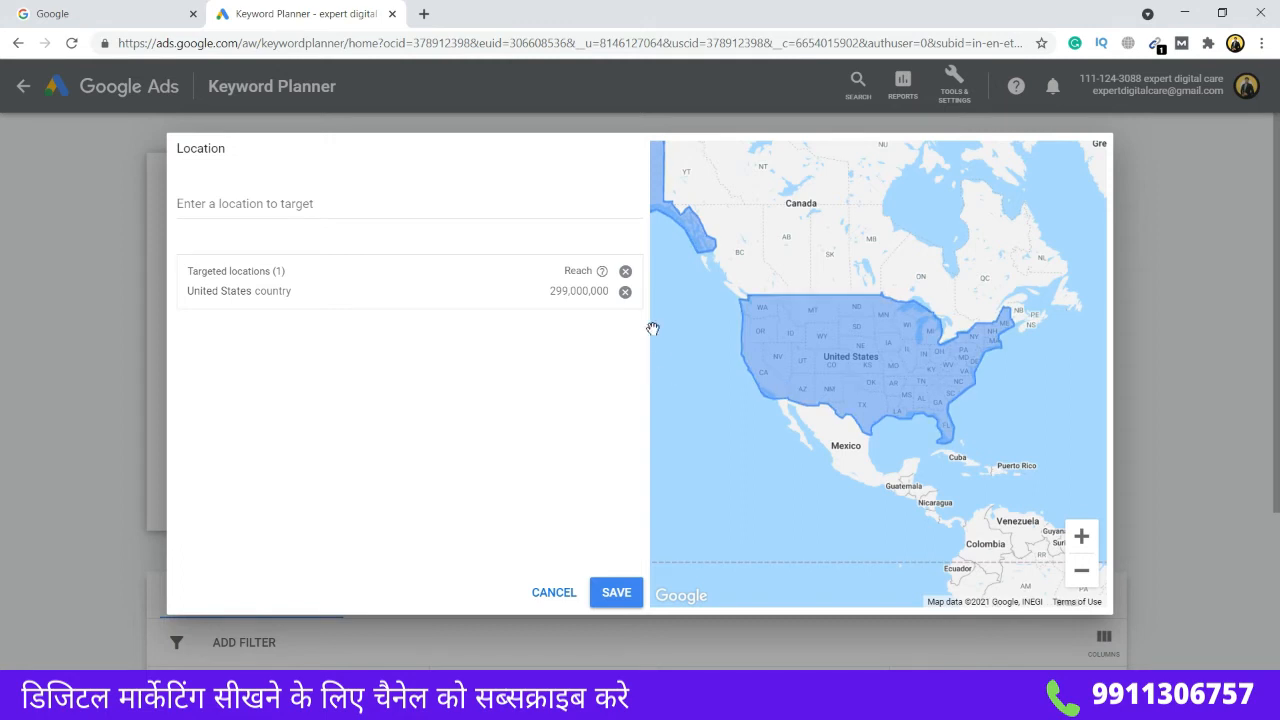
Step: Remove the United States from the targeted locations and target India as the country instead
{"action": "left_click", "coordinate": [625, 291]}
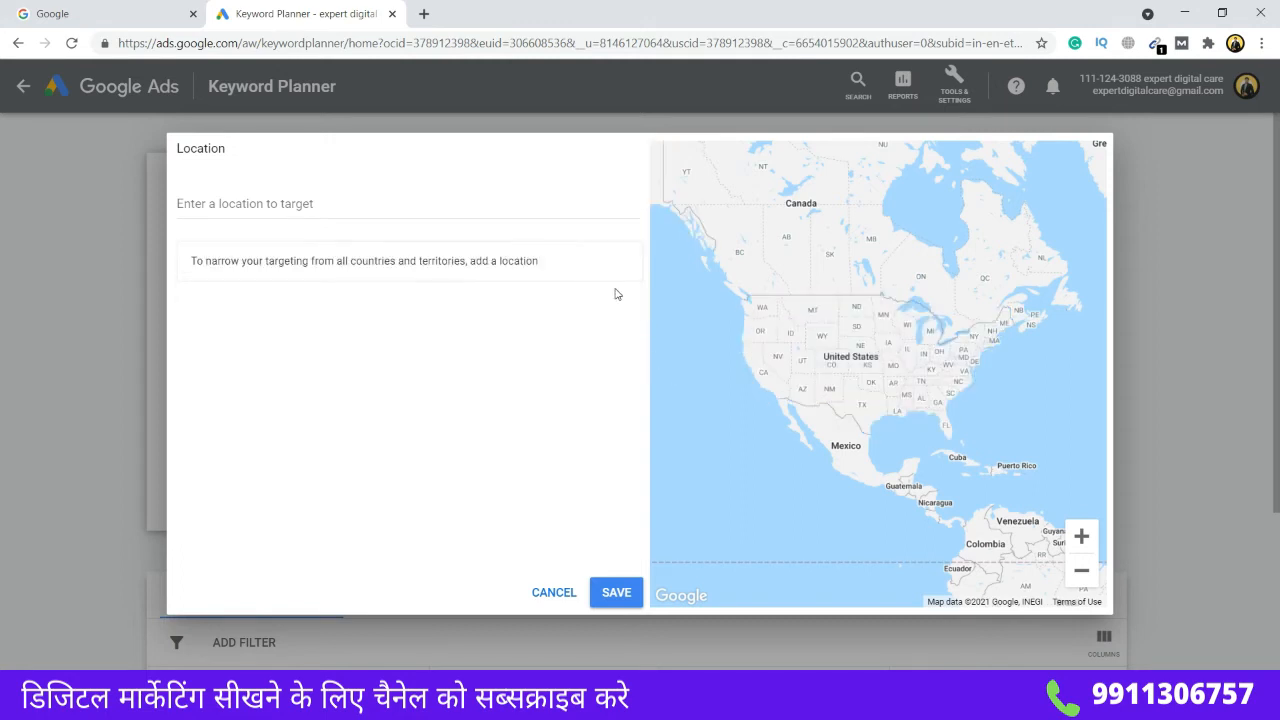
{"action": "left_click", "coordinate": [400, 205]}
{"action": "type", "text": "india"}
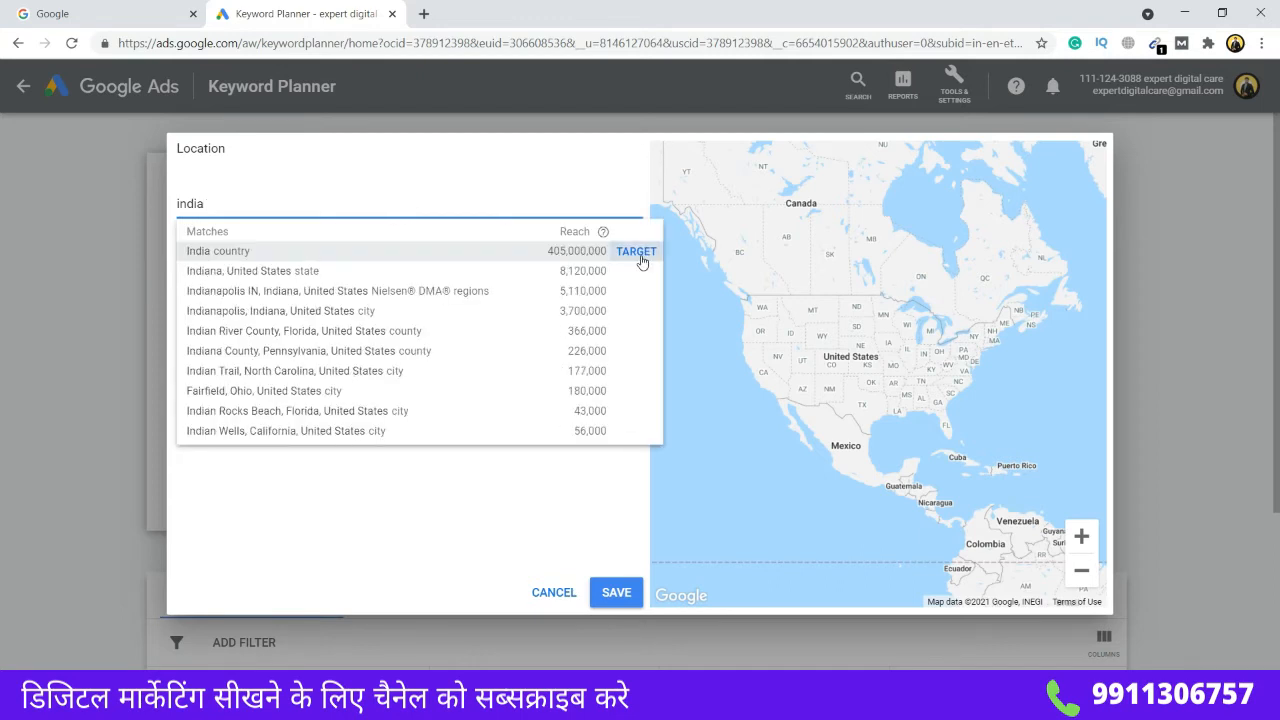
{"action": "left_click", "coordinate": [640, 257]}
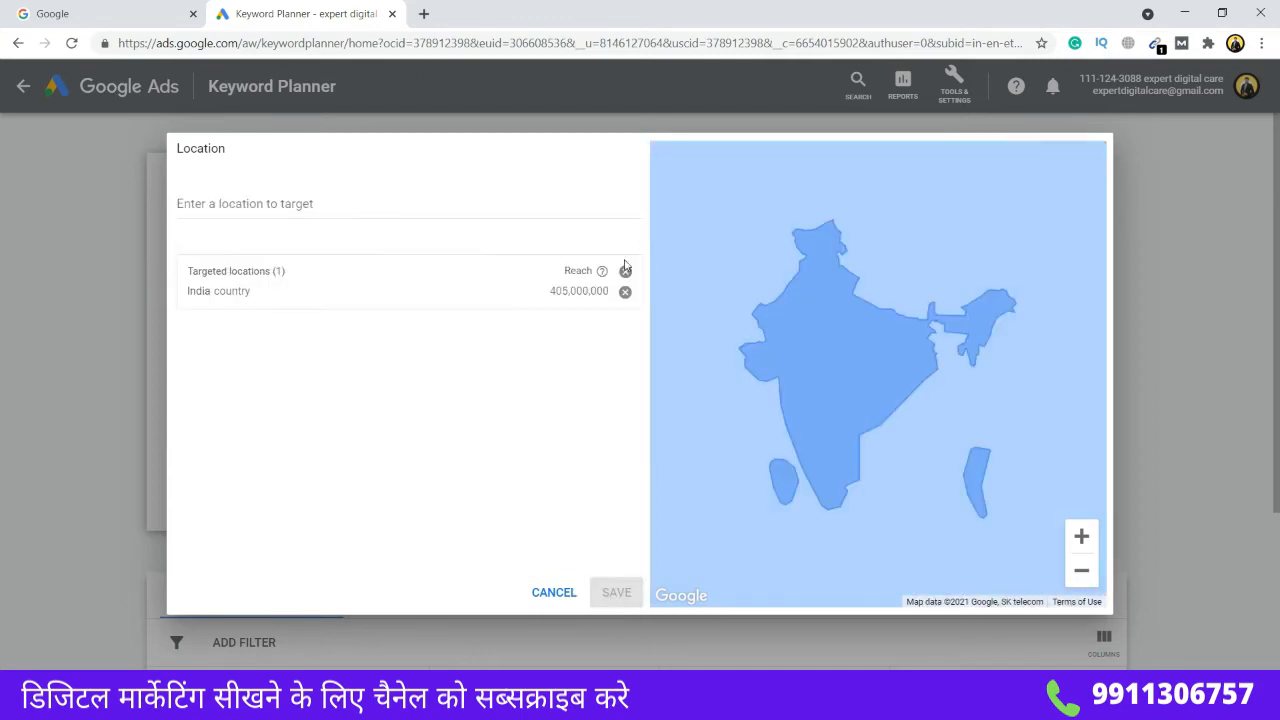
Step: Search the target locations for "delhi", clear the search, and cancel the location settings
{"action": "left_click", "coordinate": [297, 206]}
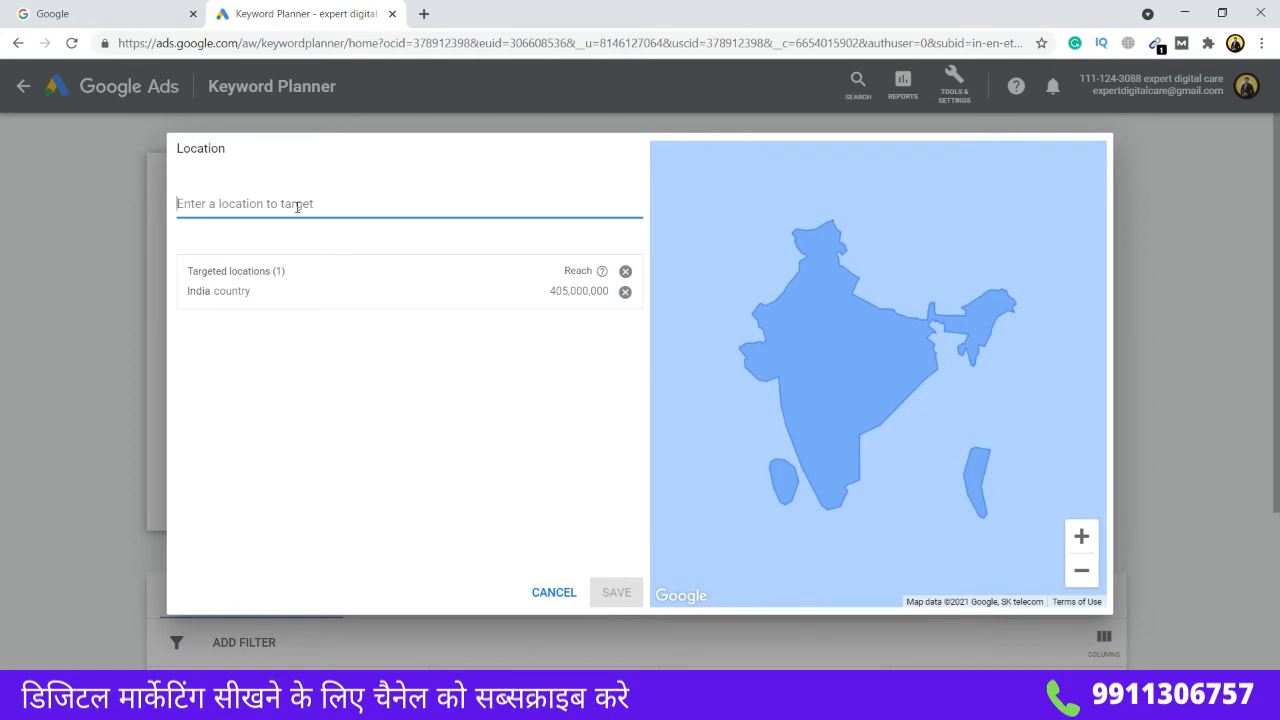
{"action": "type", "text": "delhi"}
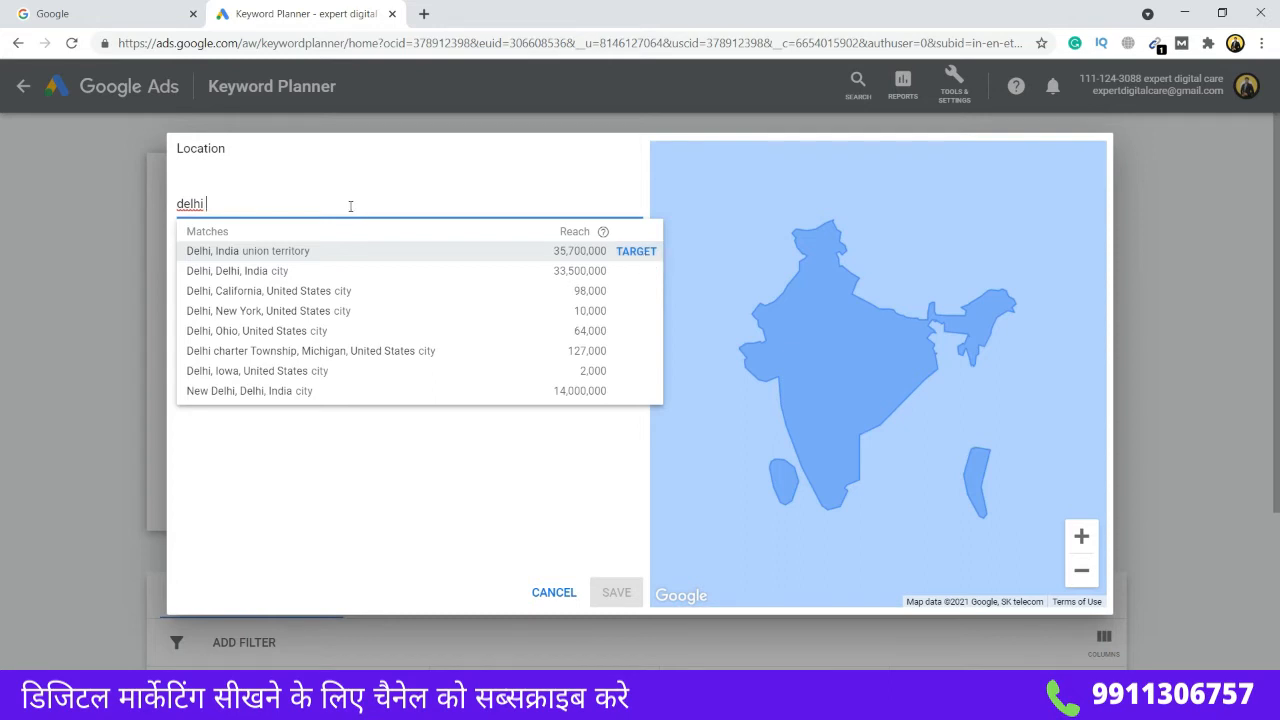
{"action": "key", "text": "ctrl+a"}
{"action": "key", "text": "BackSpace"}
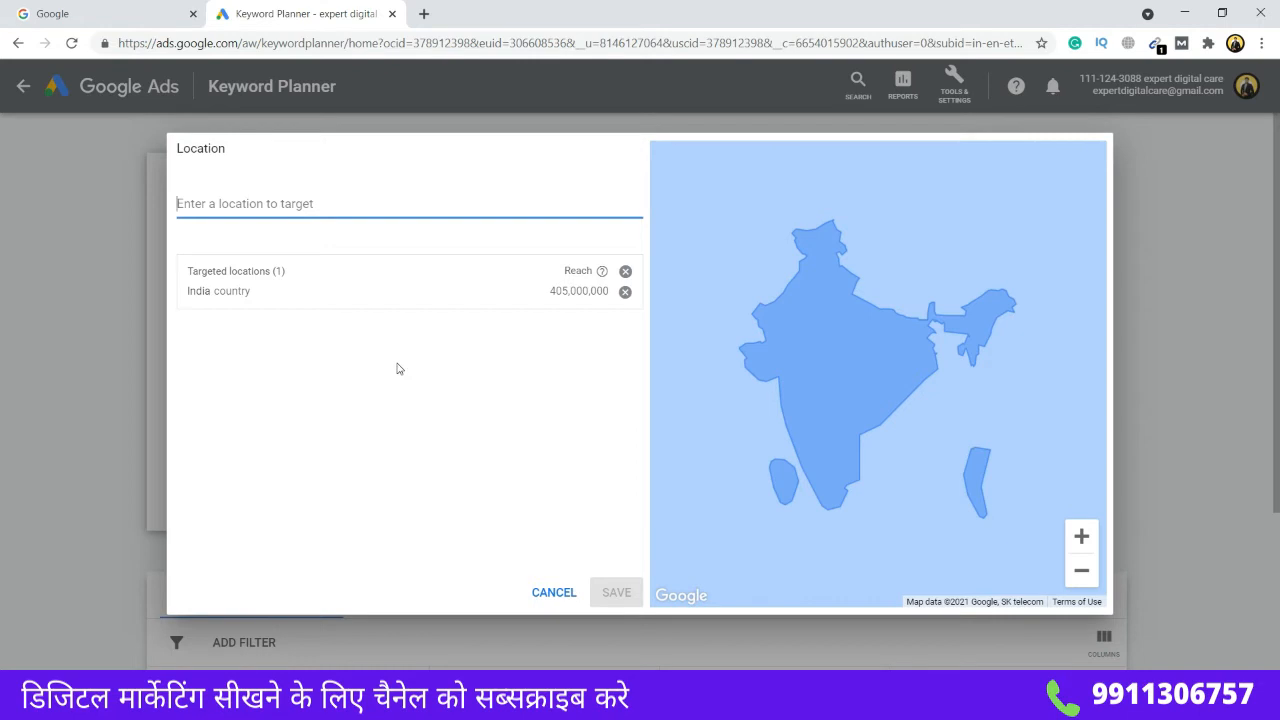
{"action": "left_click", "coordinate": [556, 594]}
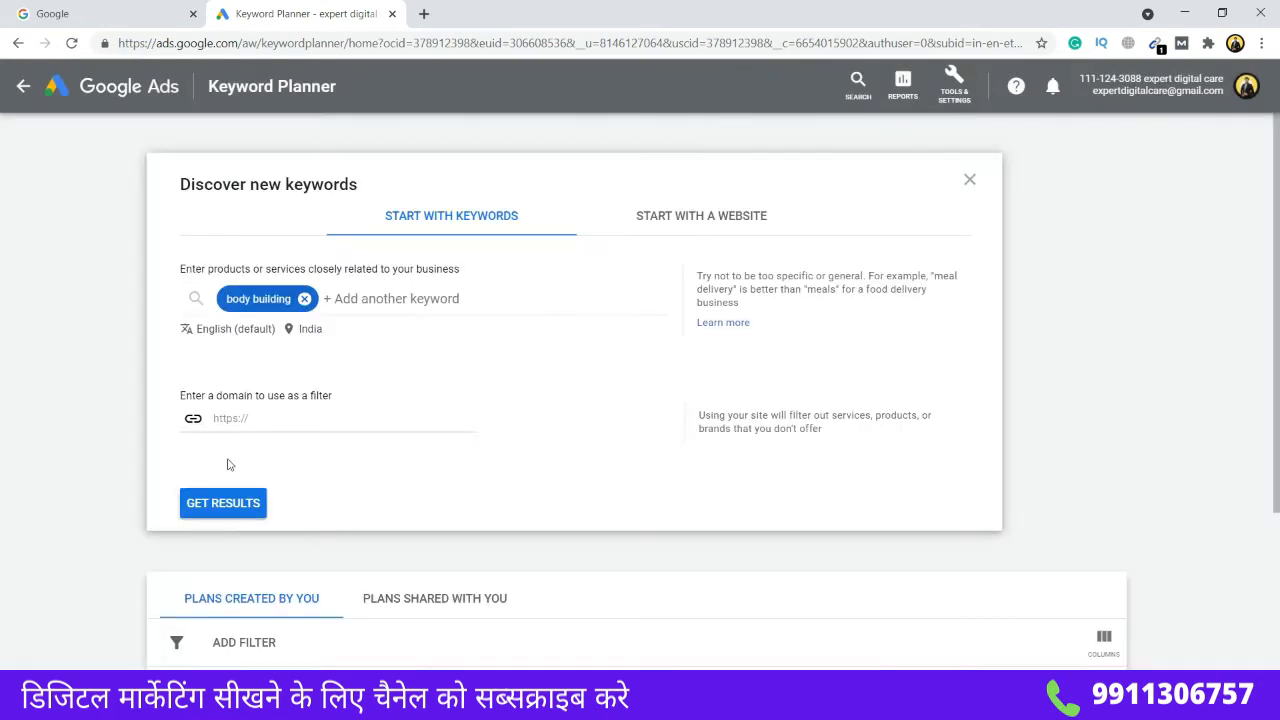
Step: Get the keyword results for "body building" and review the keyword ideas with their monthly searches, competition and bid ranges
{"action": "scroll", "coordinate": [227, 464], "scroll_direction": "down", "scroll_amount": 1}
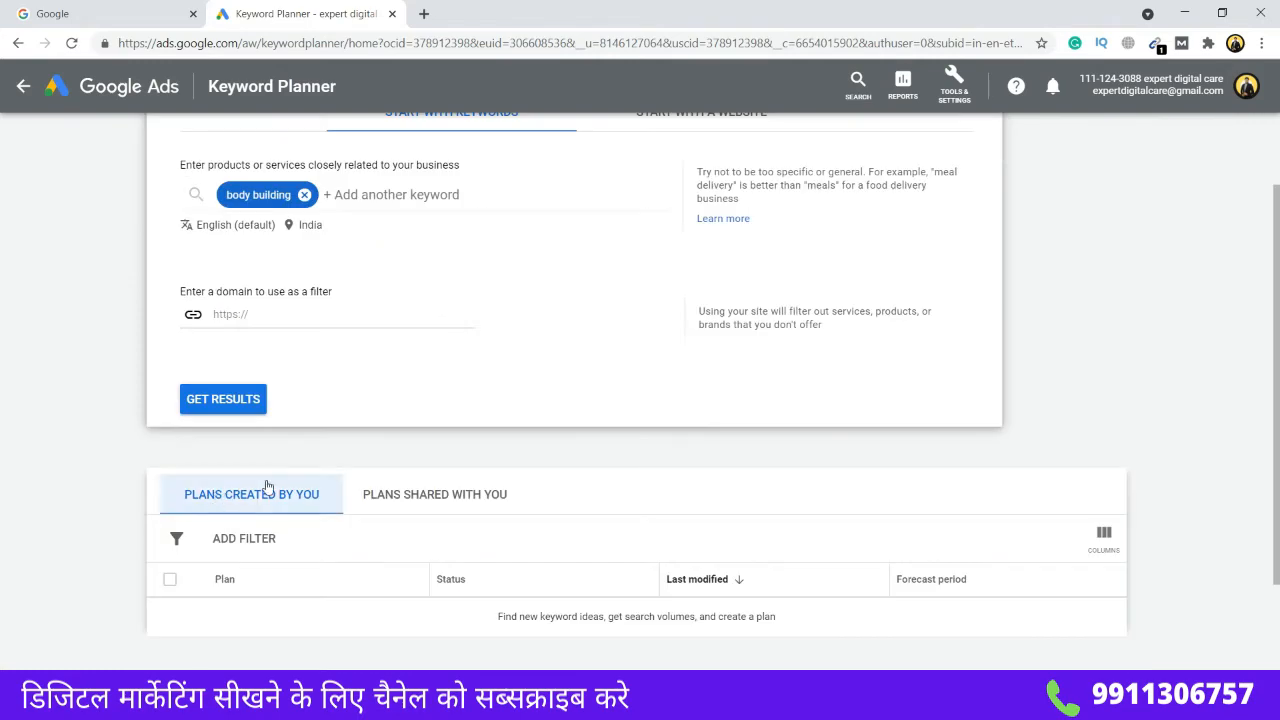
{"action": "left_click", "coordinate": [228, 400]}
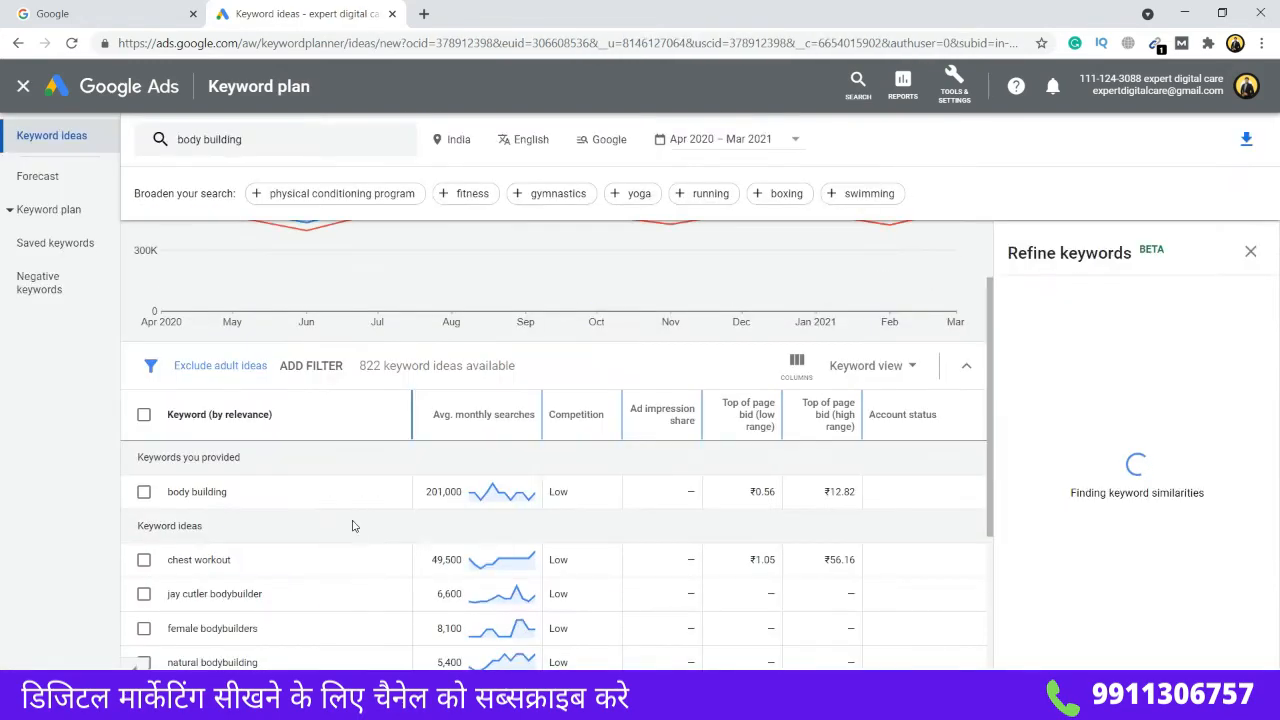
{"action": "scroll", "coordinate": [352, 494], "scroll_direction": "down", "scroll_amount": 1}
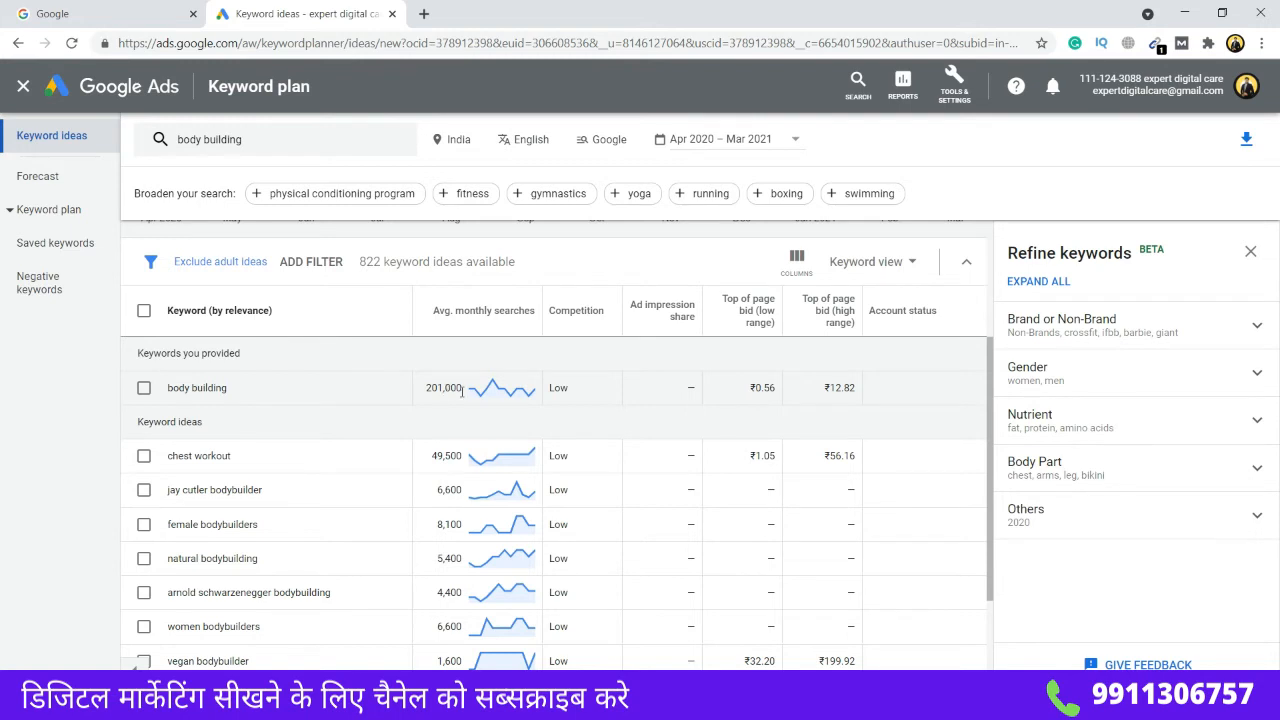
{"action": "mouse_move", "coordinate": [498, 393]}
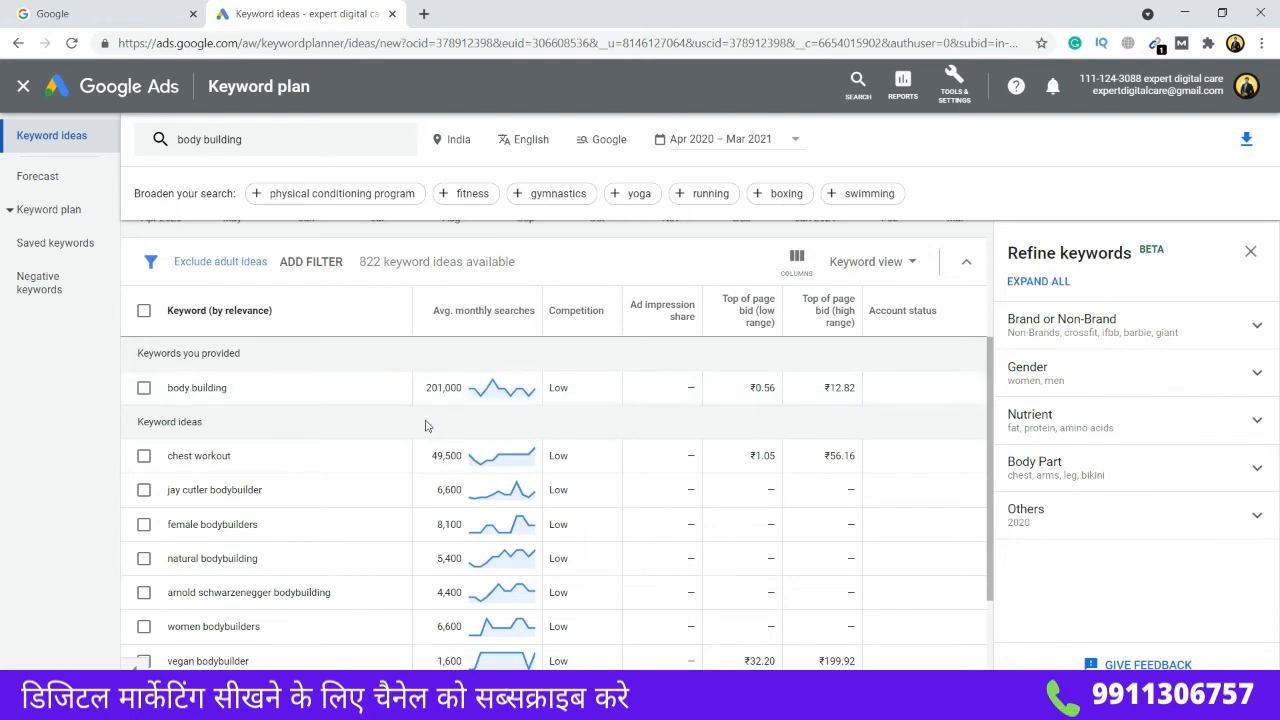
{"action": "scroll", "coordinate": [428, 431], "scroll_direction": "down", "scroll_amount": 1}
{"action": "scroll", "coordinate": [427, 431], "scroll_direction": "up", "scroll_amount": 1}
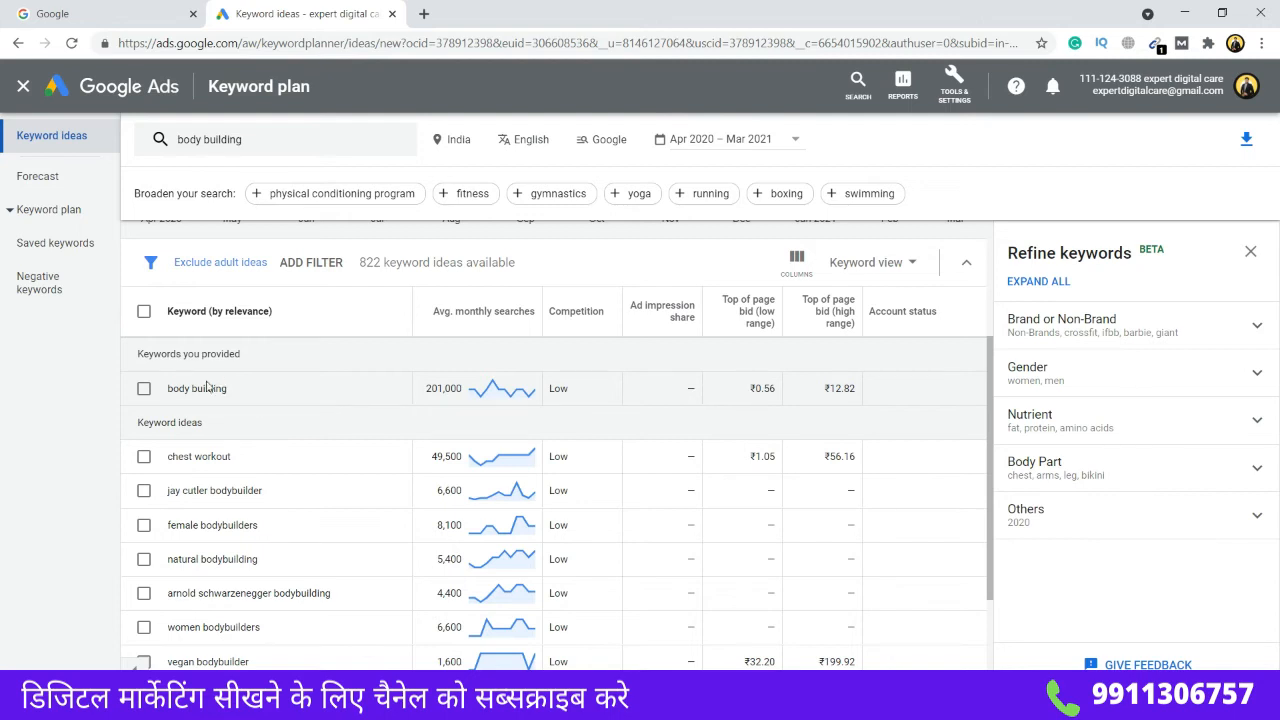
{"action": "scroll", "coordinate": [250, 445], "scroll_direction": "down", "scroll_amount": 2}
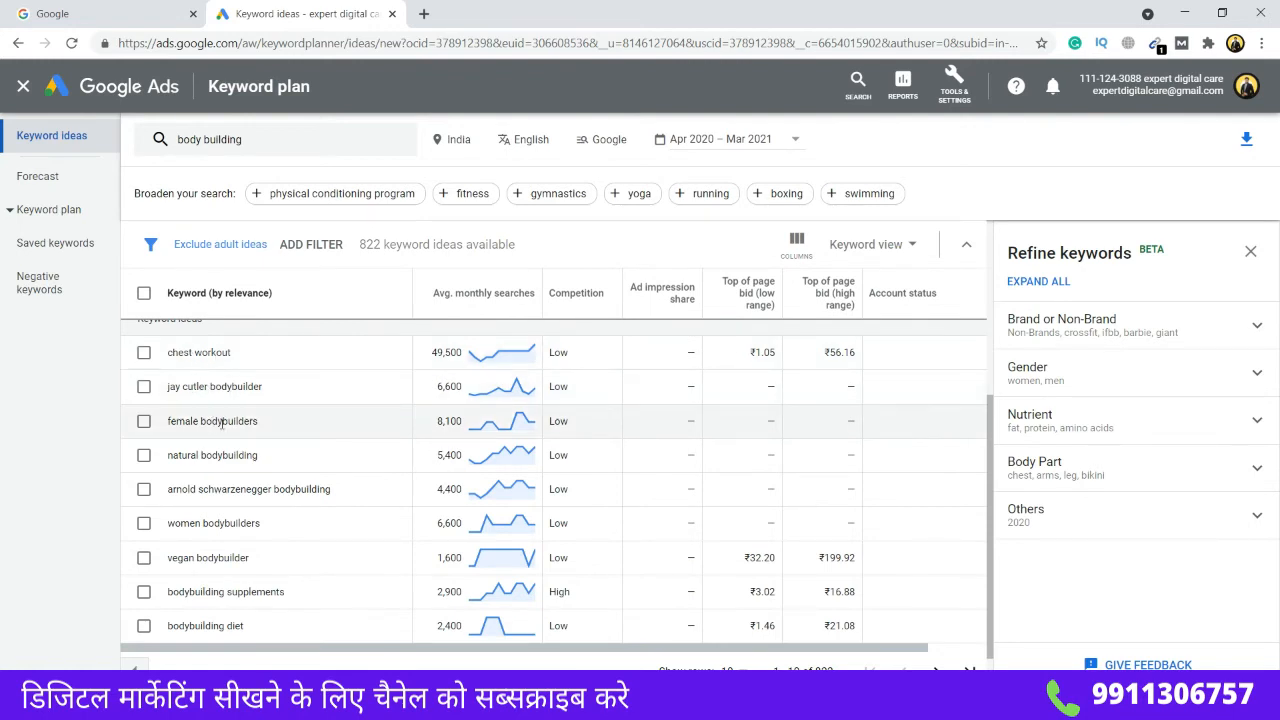
Step: Review the keyword ideas for "body building" and check which download formats are offered for them
{"action": "scroll", "coordinate": [240, 465], "scroll_direction": "up", "scroll_amount": 2}
{"action": "scroll", "coordinate": [242, 471], "scroll_direction": "down", "scroll_amount": 2}
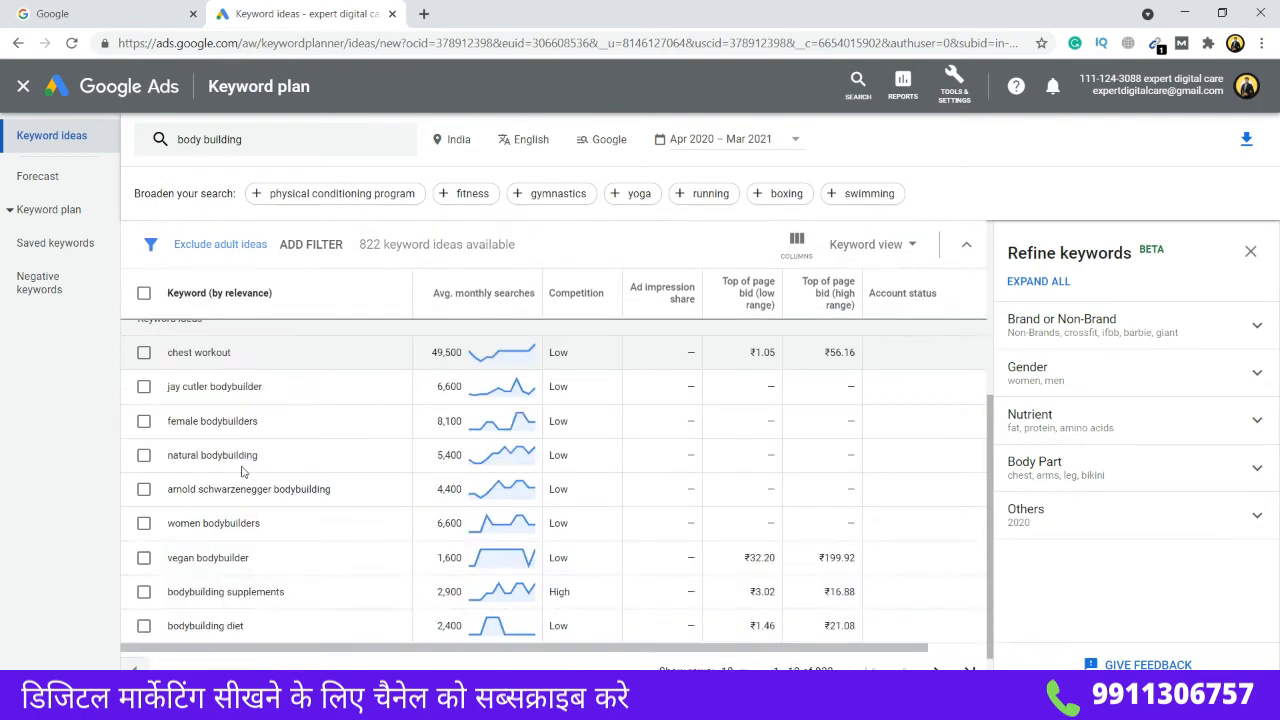
{"action": "scroll", "coordinate": [242, 471], "scroll_direction": "down", "scroll_amount": 1}
{"action": "scroll", "coordinate": [698, 548], "scroll_direction": "up", "scroll_amount": 5}
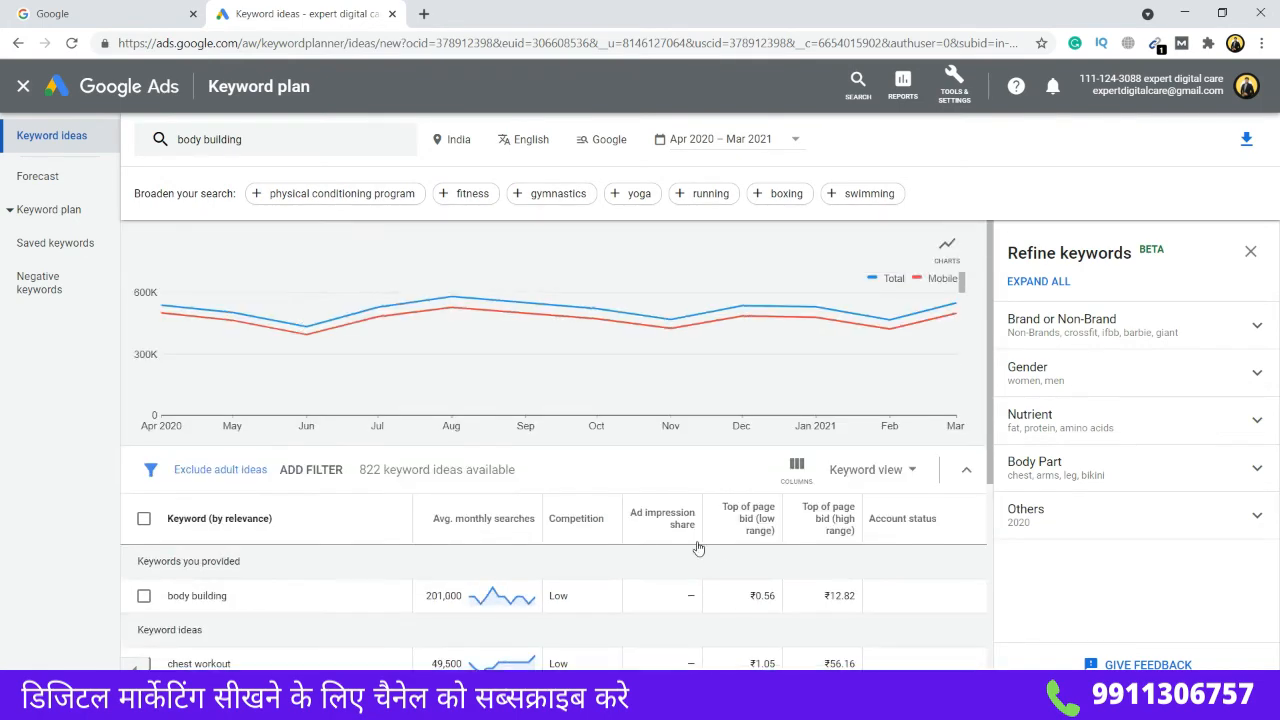
{"action": "left_click", "coordinate": [1246, 146]}
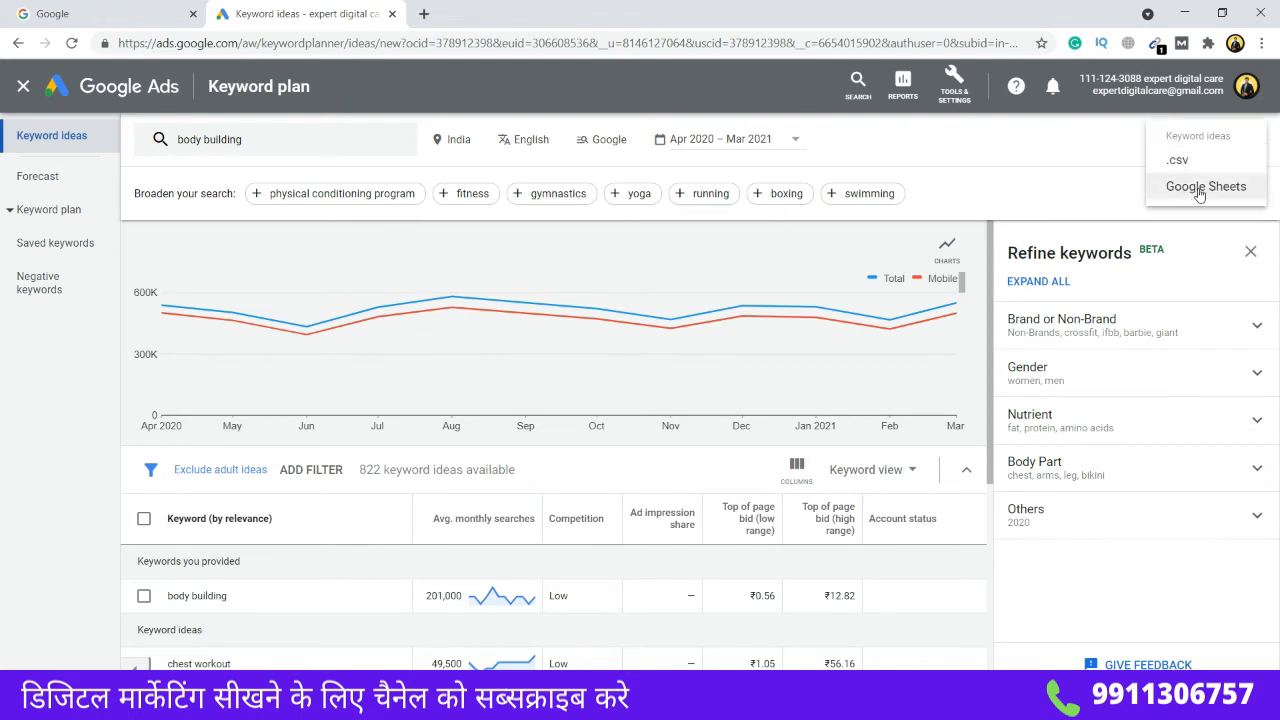
{"action": "left_click", "coordinate": [1032, 181]}
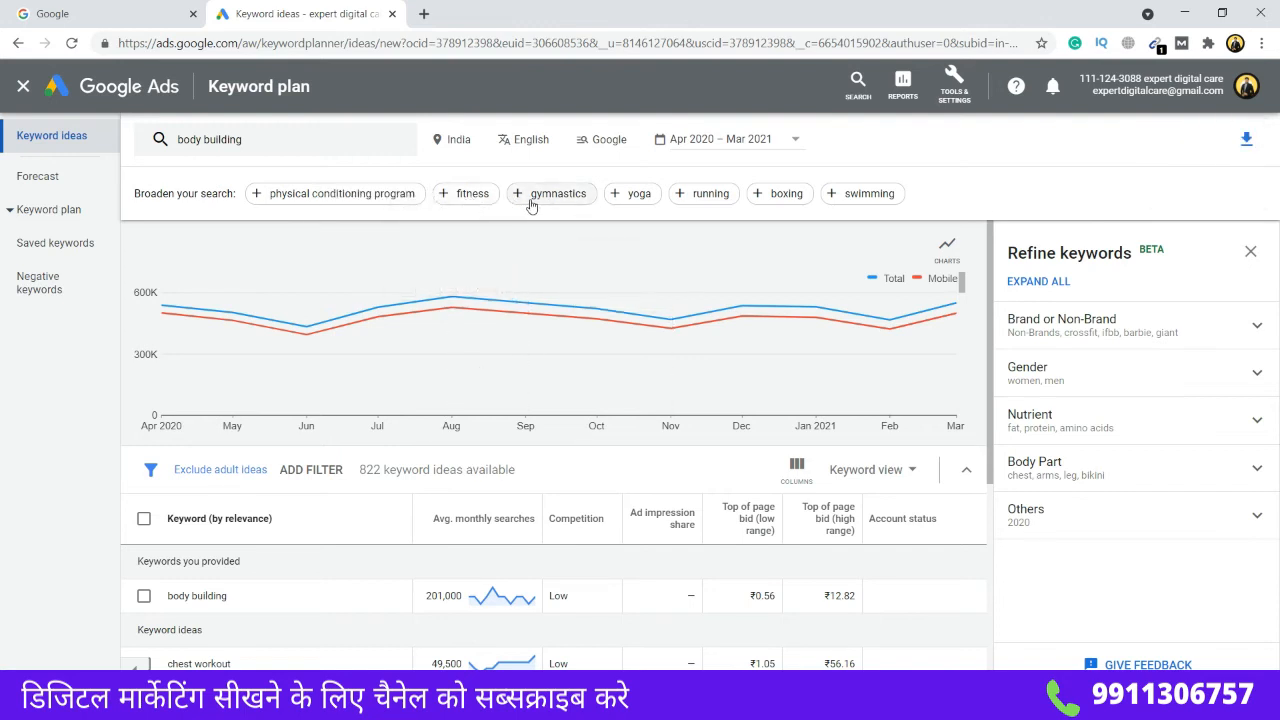
Step: Broaden the search with "fitness", get the results, and look over the keyword ideas for both terms
{"action": "left_click", "coordinate": [473, 194]}
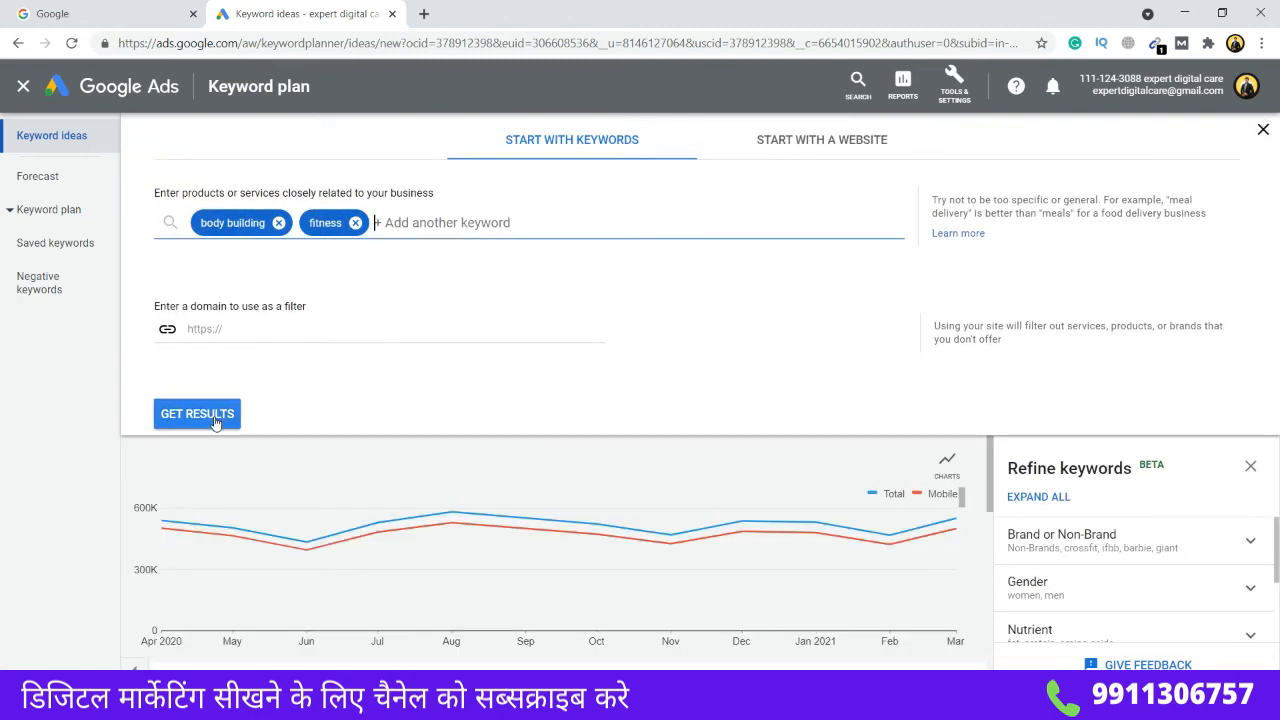
{"action": "left_click", "coordinate": [197, 415]}
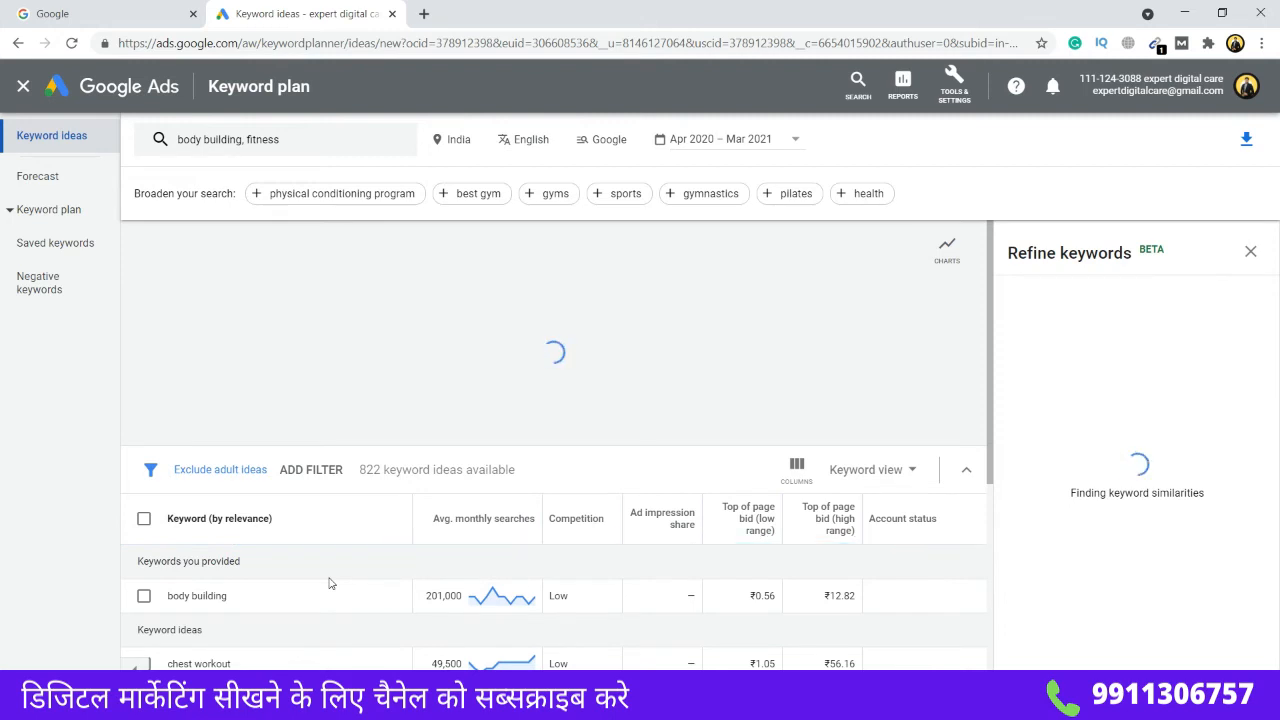
{"action": "scroll", "coordinate": [240, 618], "scroll_direction": "down", "scroll_amount": 1}
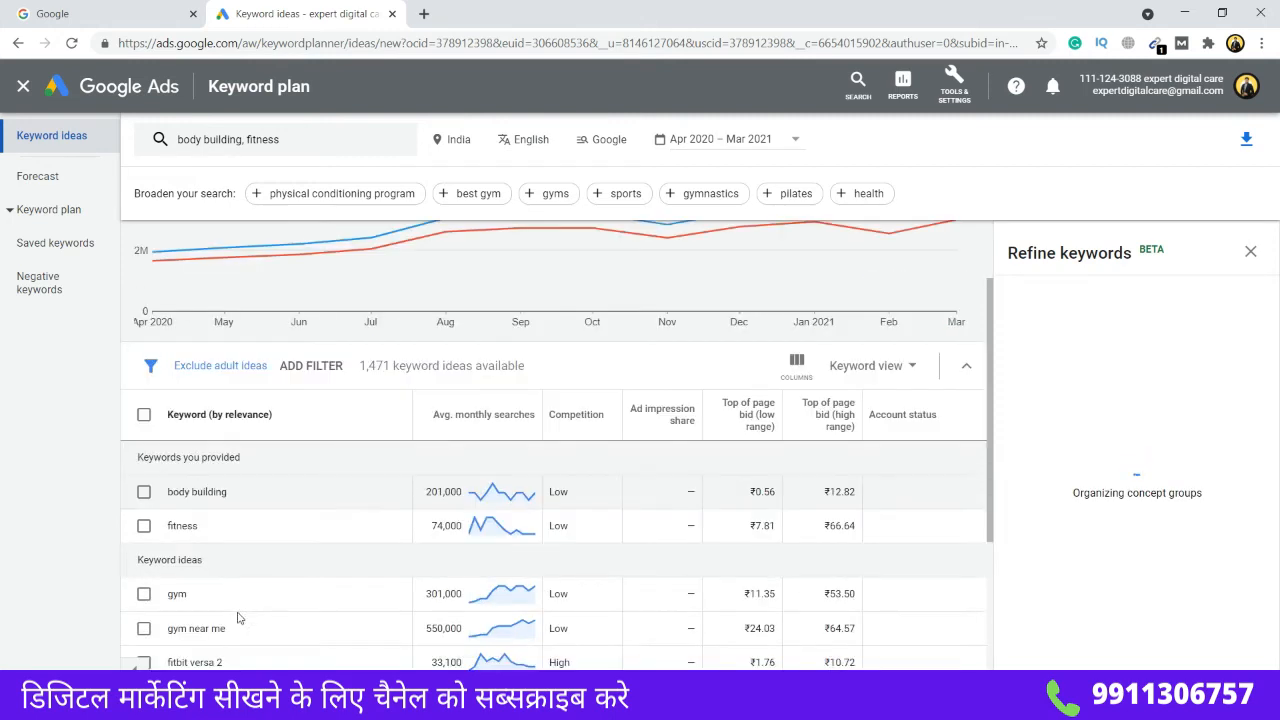
{"action": "scroll", "coordinate": [240, 618], "scroll_direction": "down", "scroll_amount": 1}
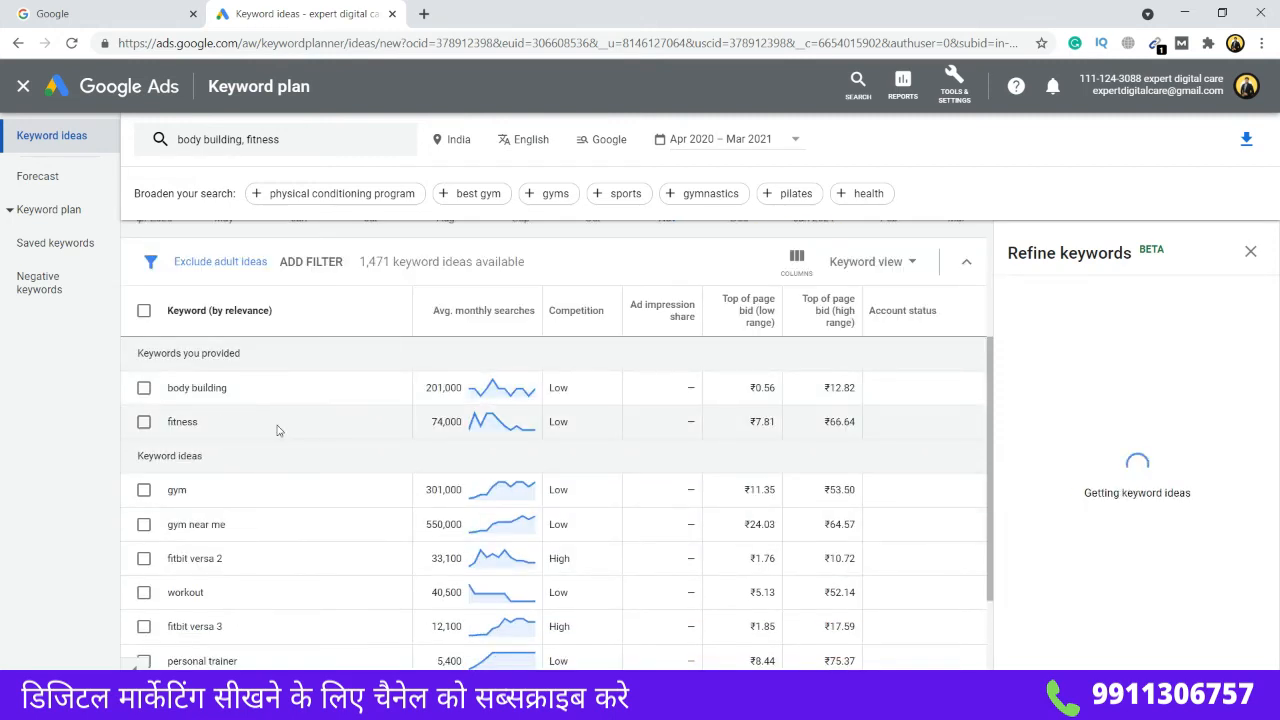
{"action": "scroll", "coordinate": [279, 430], "scroll_direction": "up", "scroll_amount": 2}
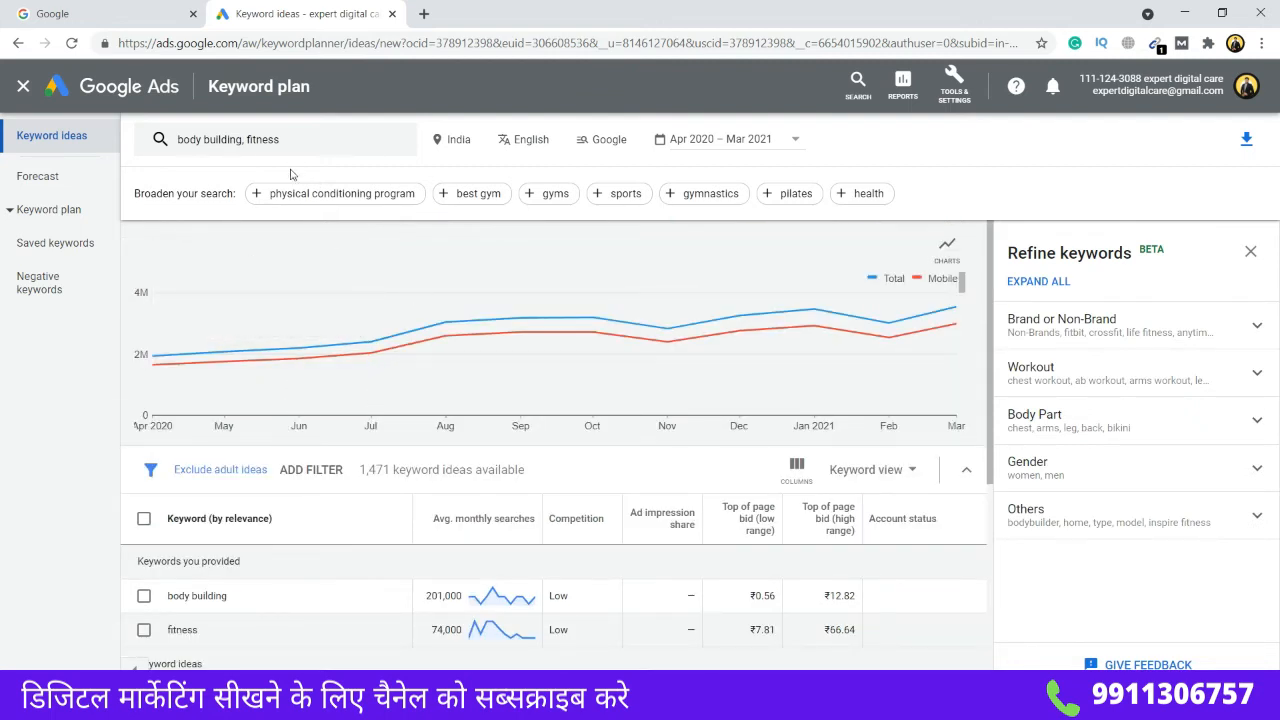
Step: Leave the keyword plan, reopen Keyword Planner, and start discovering new keywords from a website
{"action": "left_click", "coordinate": [137, 95]}
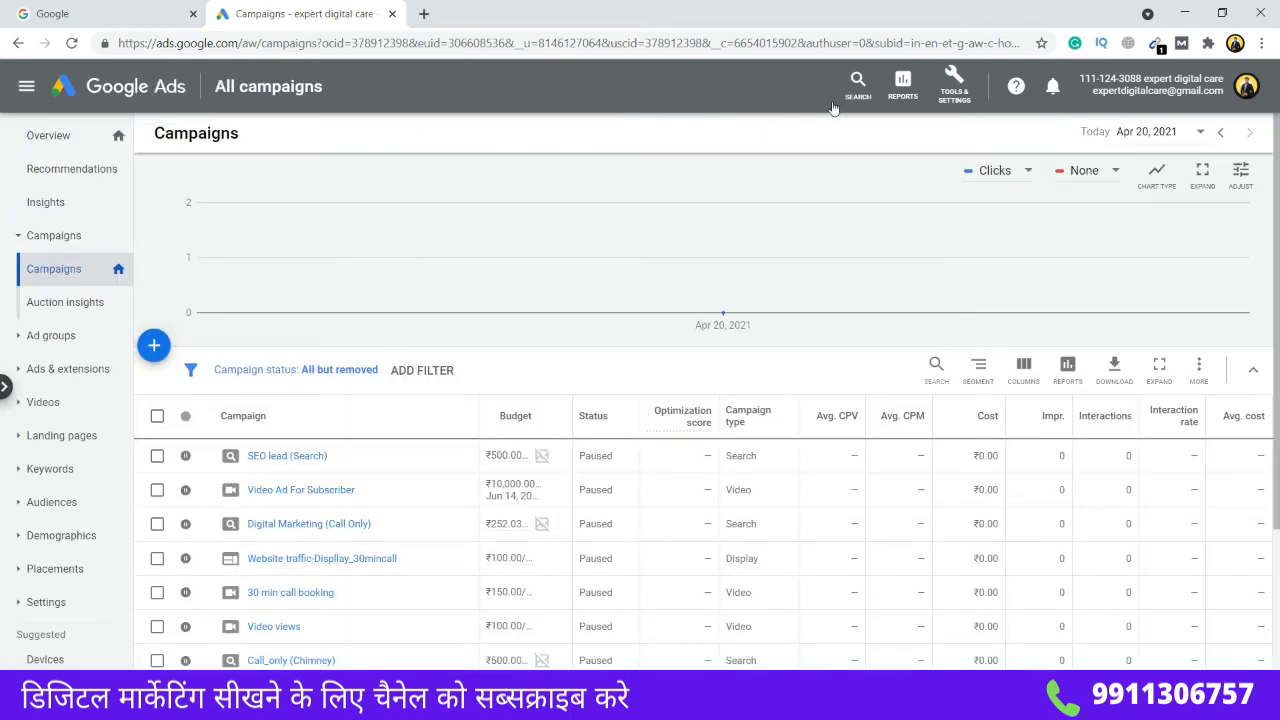
{"action": "left_click", "coordinate": [955, 98]}
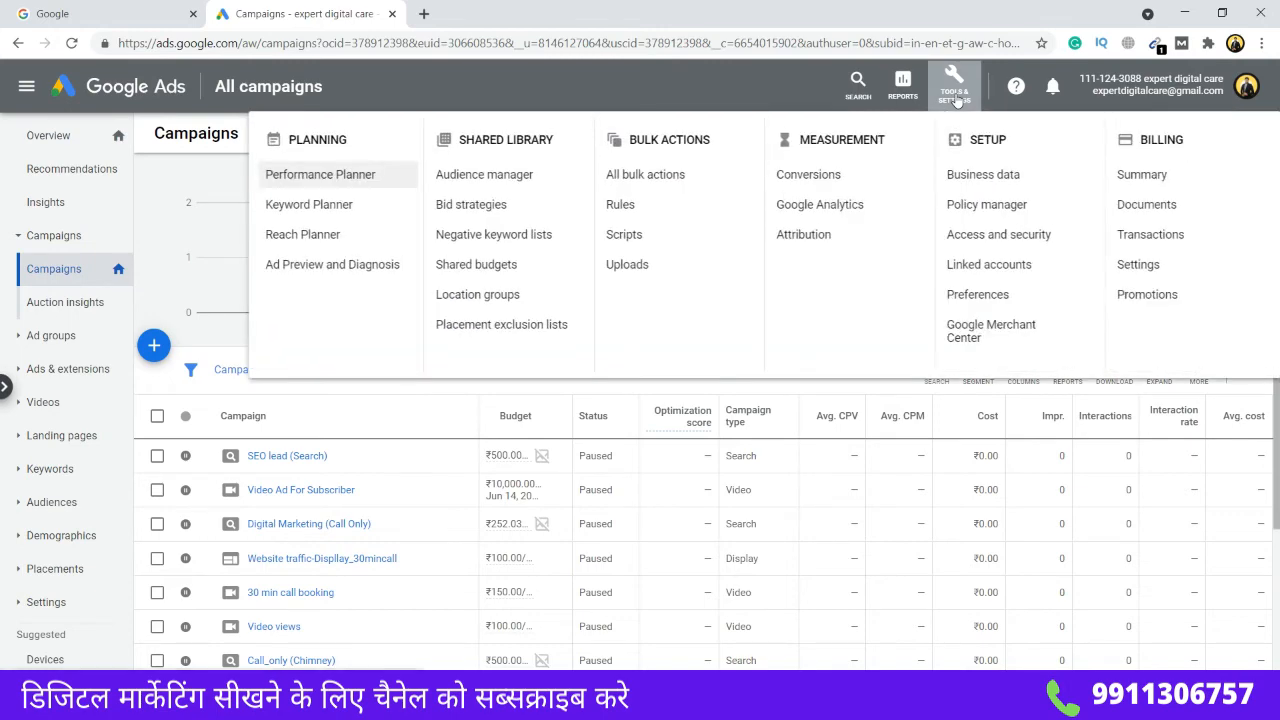
{"action": "left_click", "coordinate": [360, 210]}
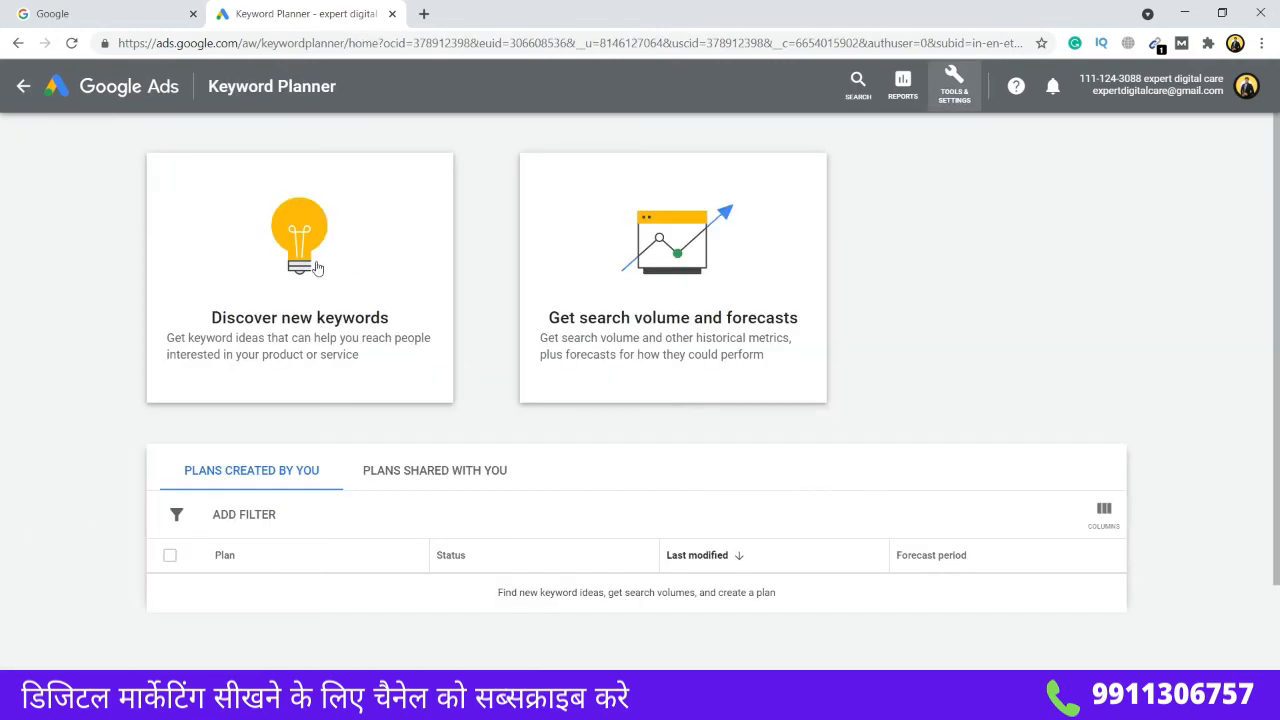
{"action": "left_click", "coordinate": [316, 268]}
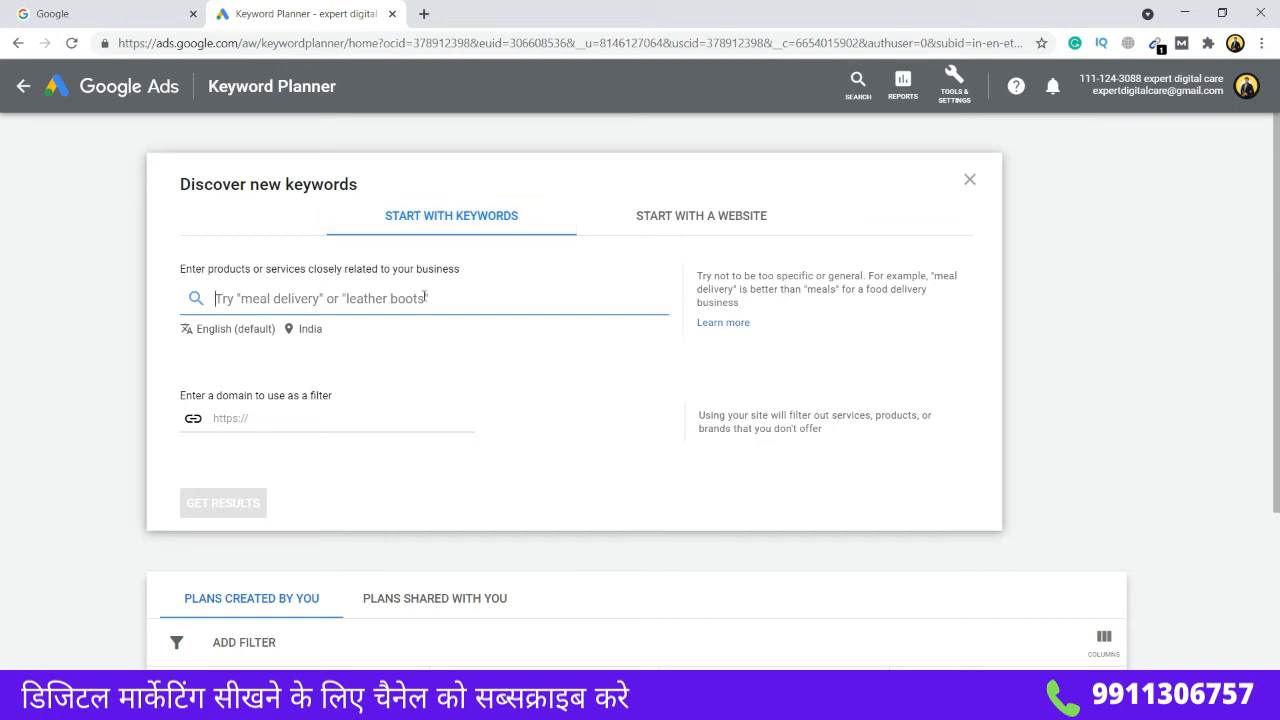
{"action": "left_click", "coordinate": [687, 227]}
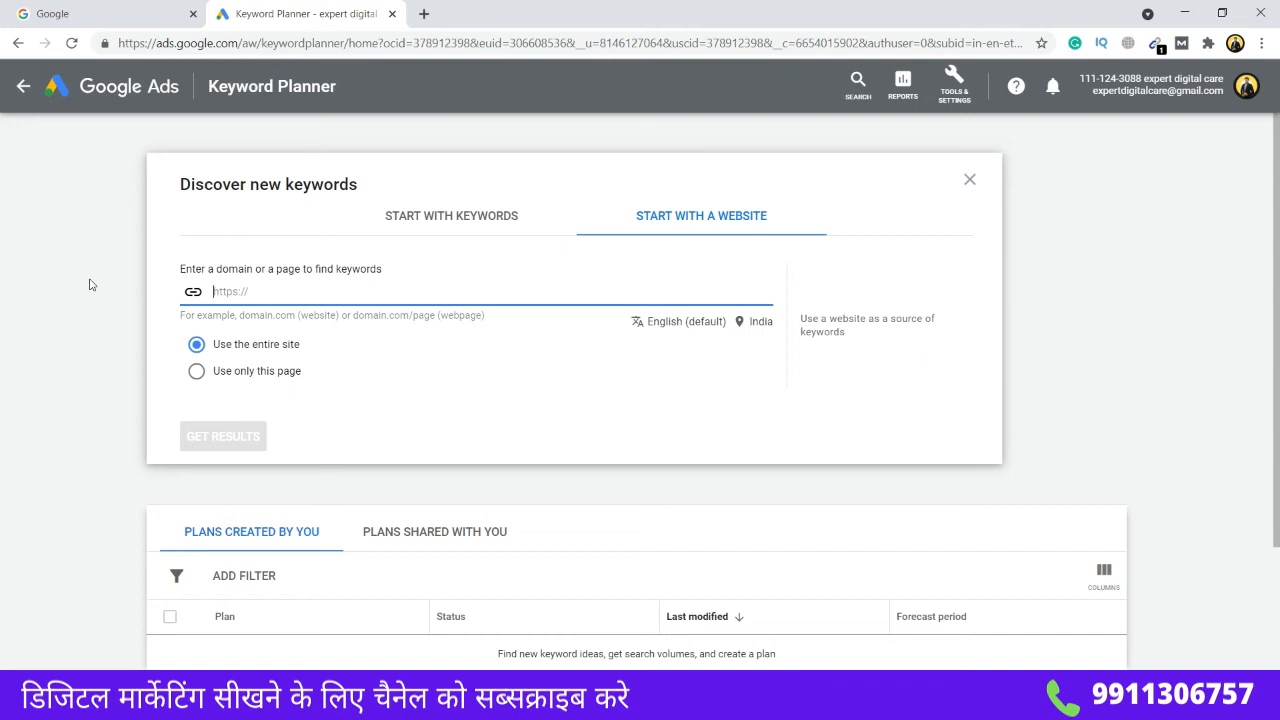
Step: Search Google for "make my trip" in a new browser tab and open the organic MakeMyTrip website result in its own tab
{"action": "left_click", "coordinate": [423, 13]}
{"action": "type", "text": "make"}
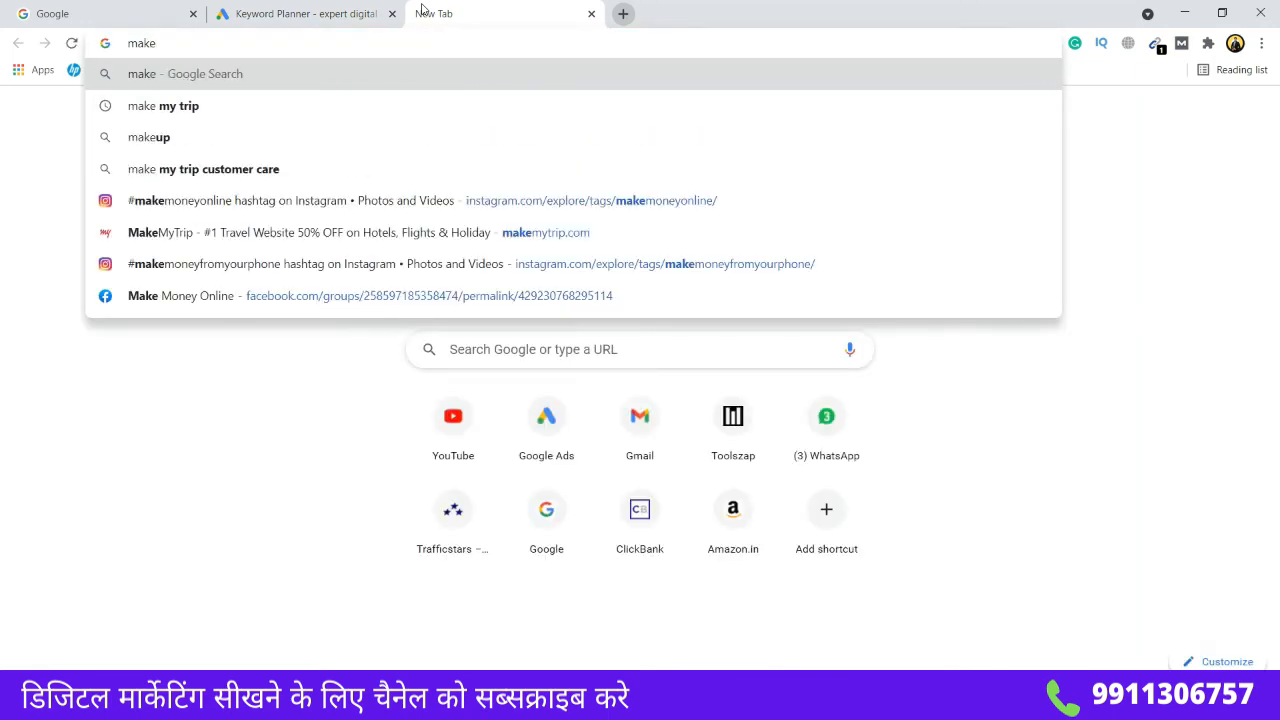
{"action": "key", "text": "Down"}
{"action": "key", "text": "Return"}
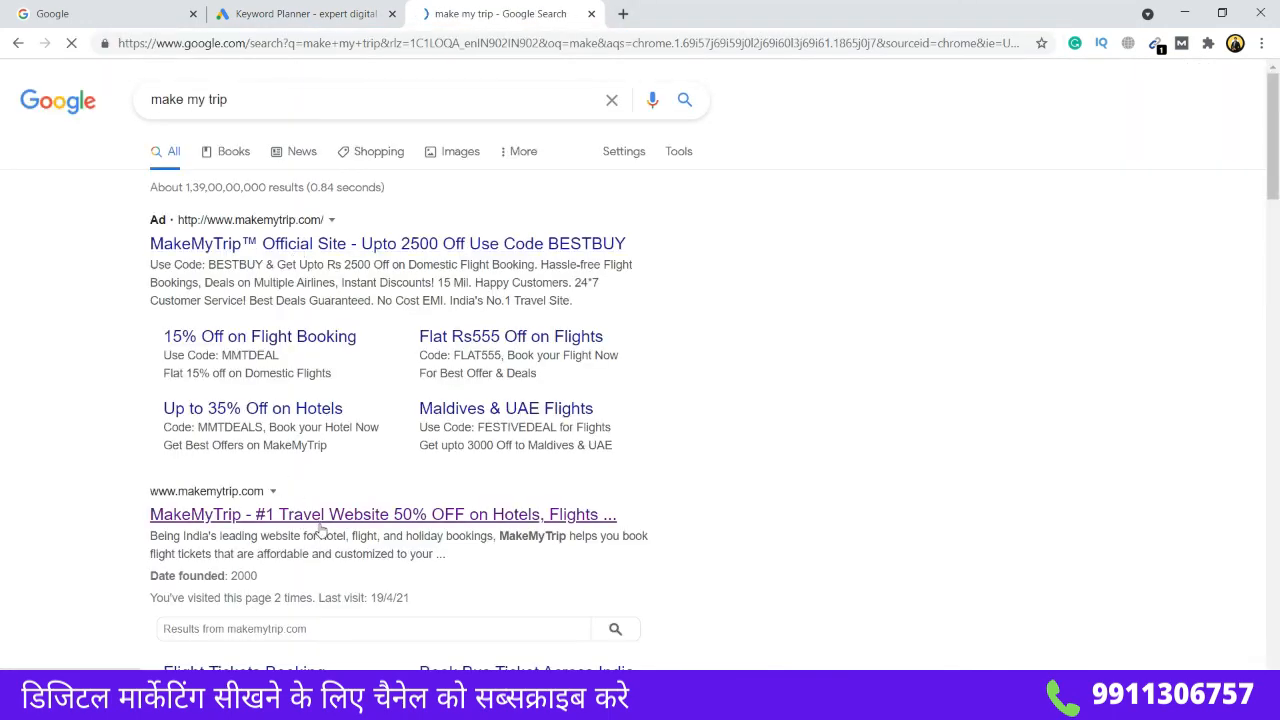
{"action": "right_click", "coordinate": [372, 516]}
{"action": "left_click", "coordinate": [380, 532]}
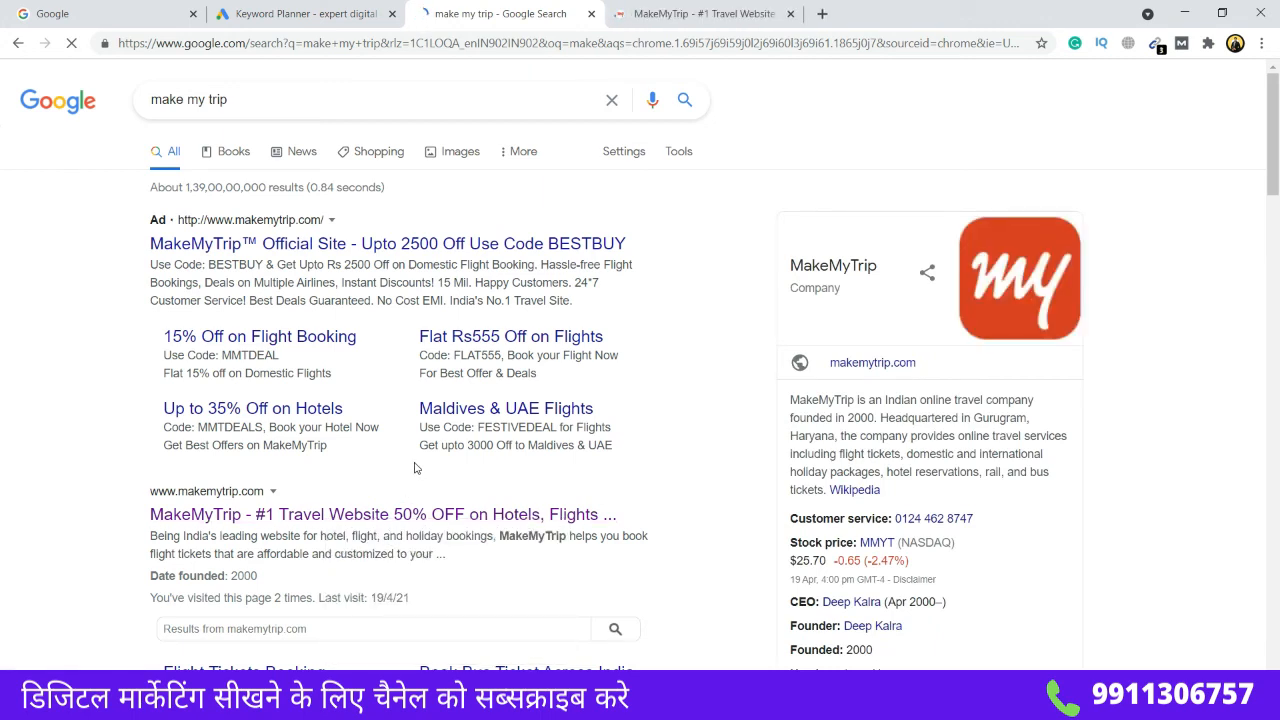
{"action": "left_click", "coordinate": [688, 10]}
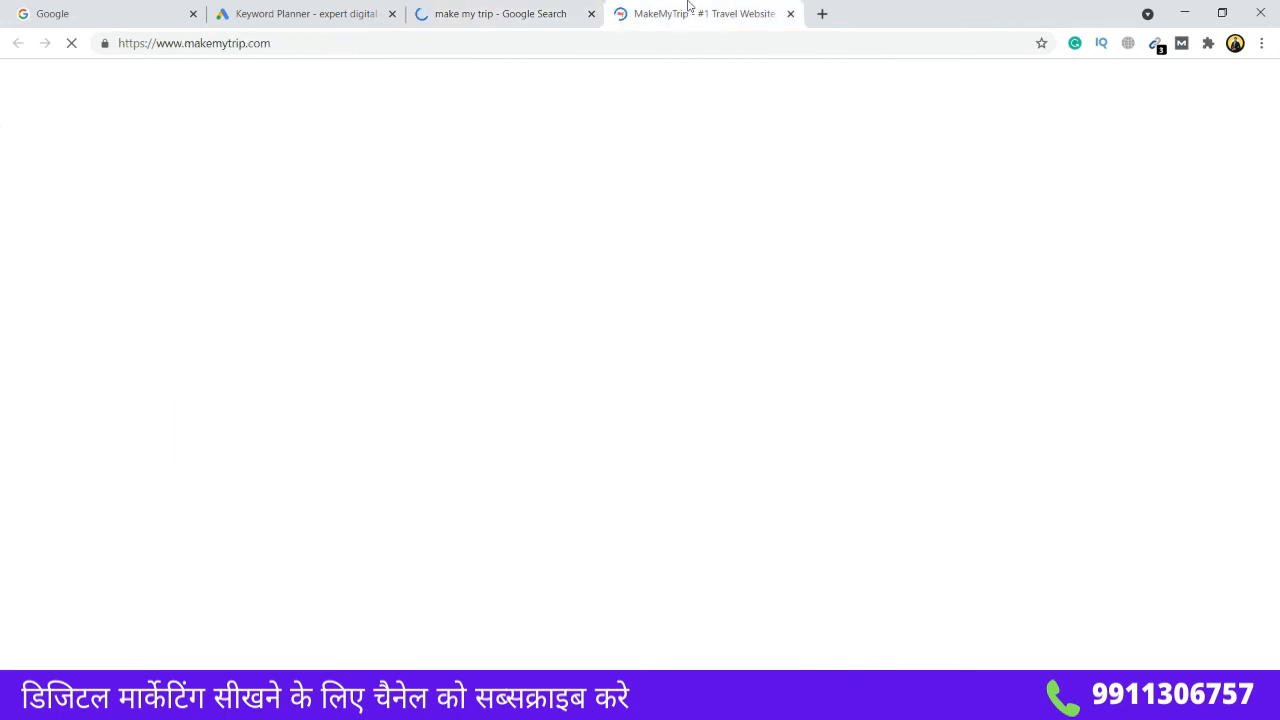
{"action": "left_click", "coordinate": [374, 40]}
{"action": "key", "text": "ctrl+c"}
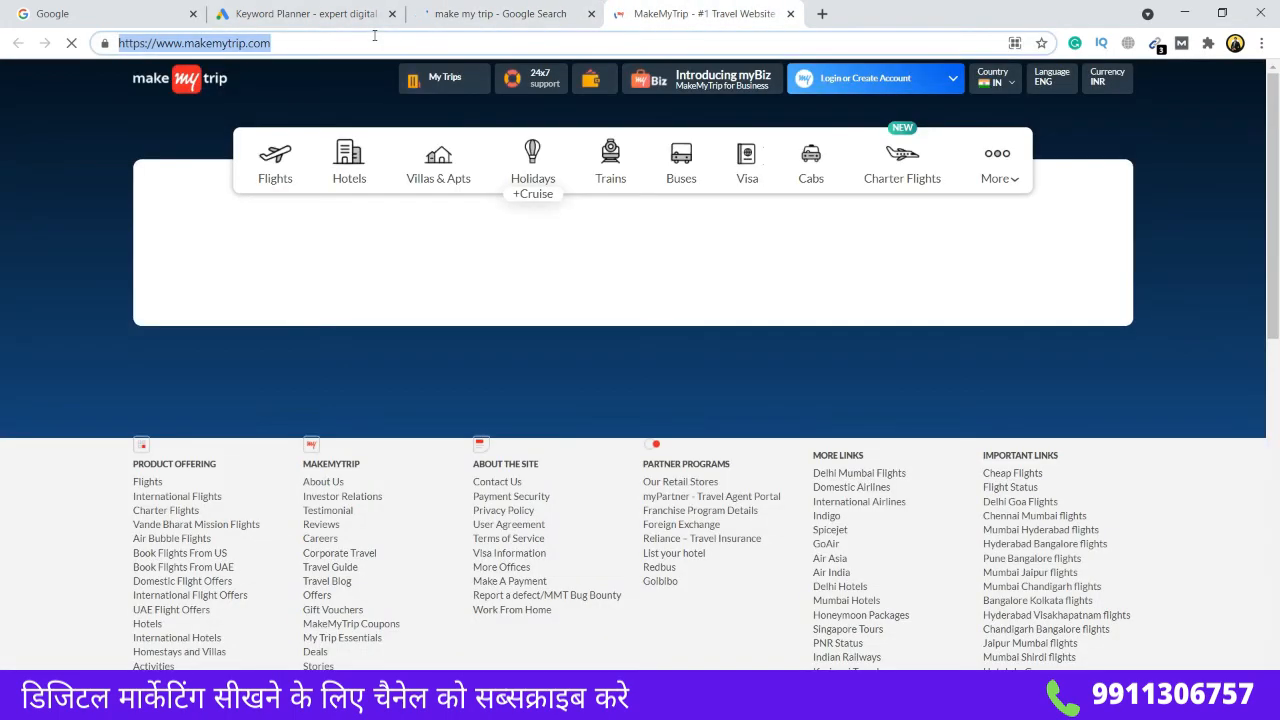
{"action": "left_click", "coordinate": [290, 13]}
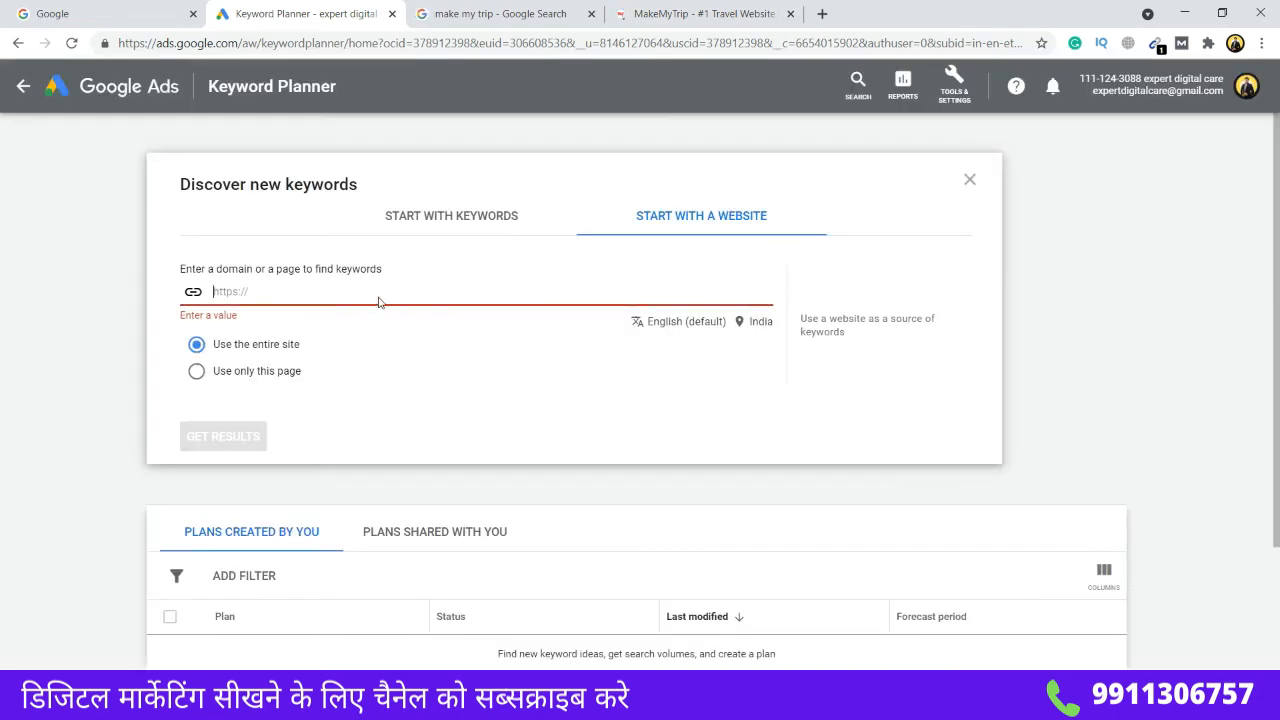
{"action": "key", "text": "ctrl+v"}
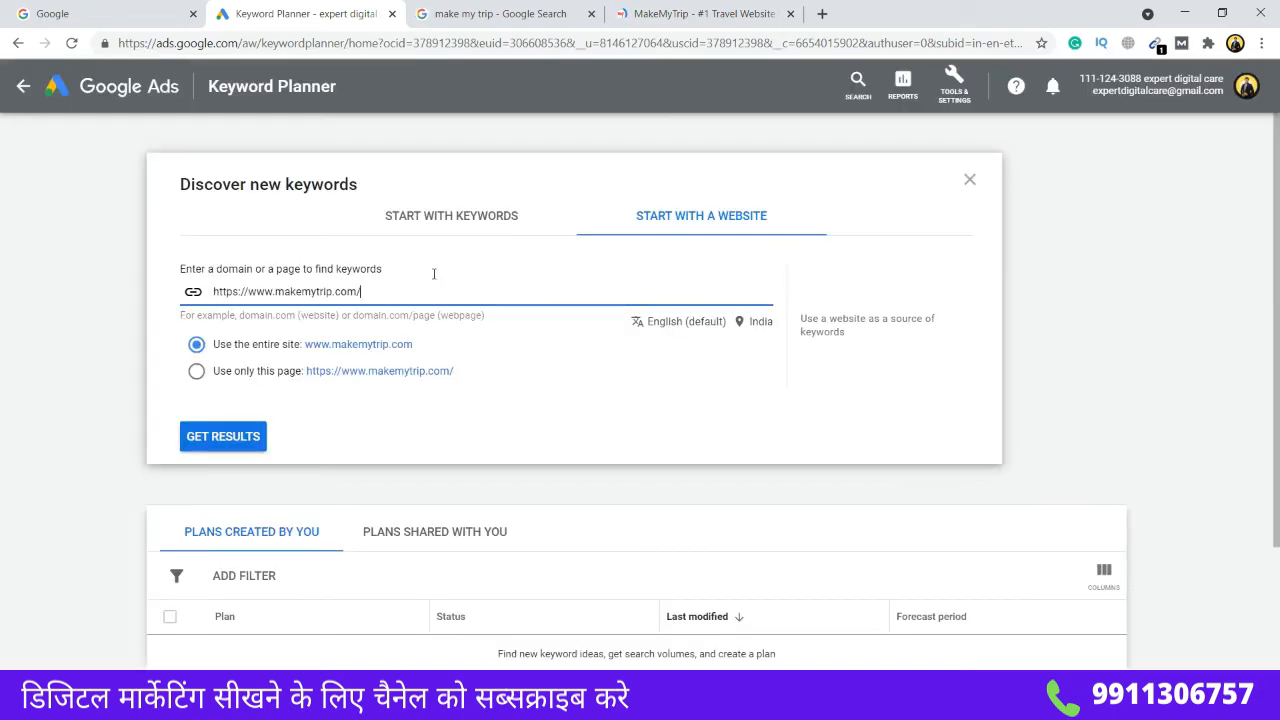
{"action": "scroll", "coordinate": [115, 323], "scroll_direction": "down", "scroll_amount": 1}
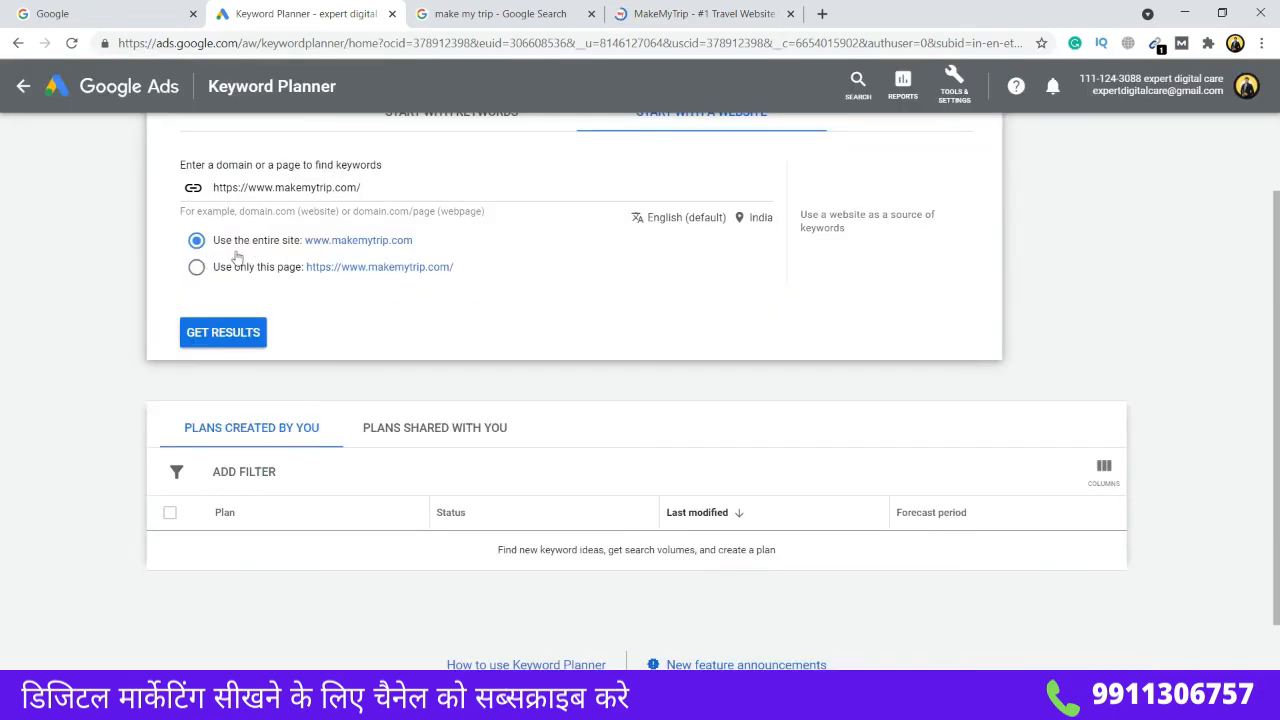
{"action": "scroll", "coordinate": [253, 257], "scroll_direction": "up", "scroll_amount": 1}
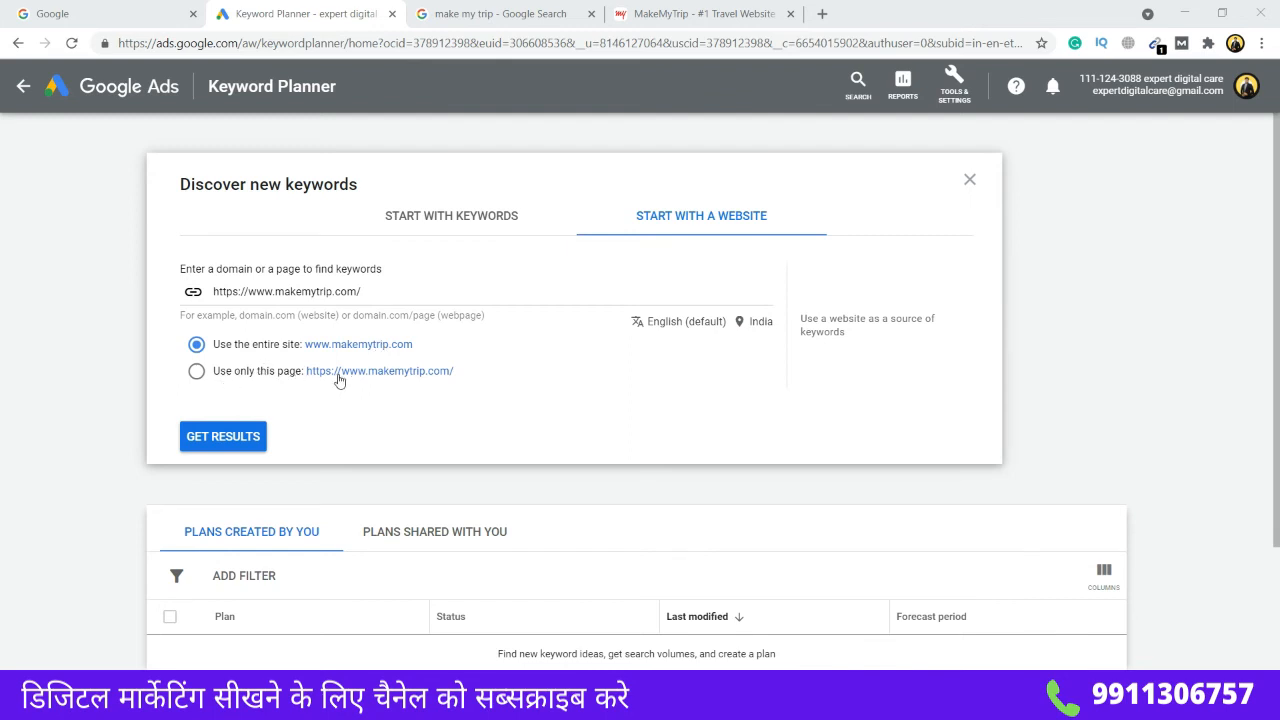
{"action": "left_click", "coordinate": [197, 376]}
{"action": "left_click", "coordinate": [196, 346]}
{"action": "scroll", "coordinate": [90, 360], "scroll_direction": "down", "scroll_amount": 1}
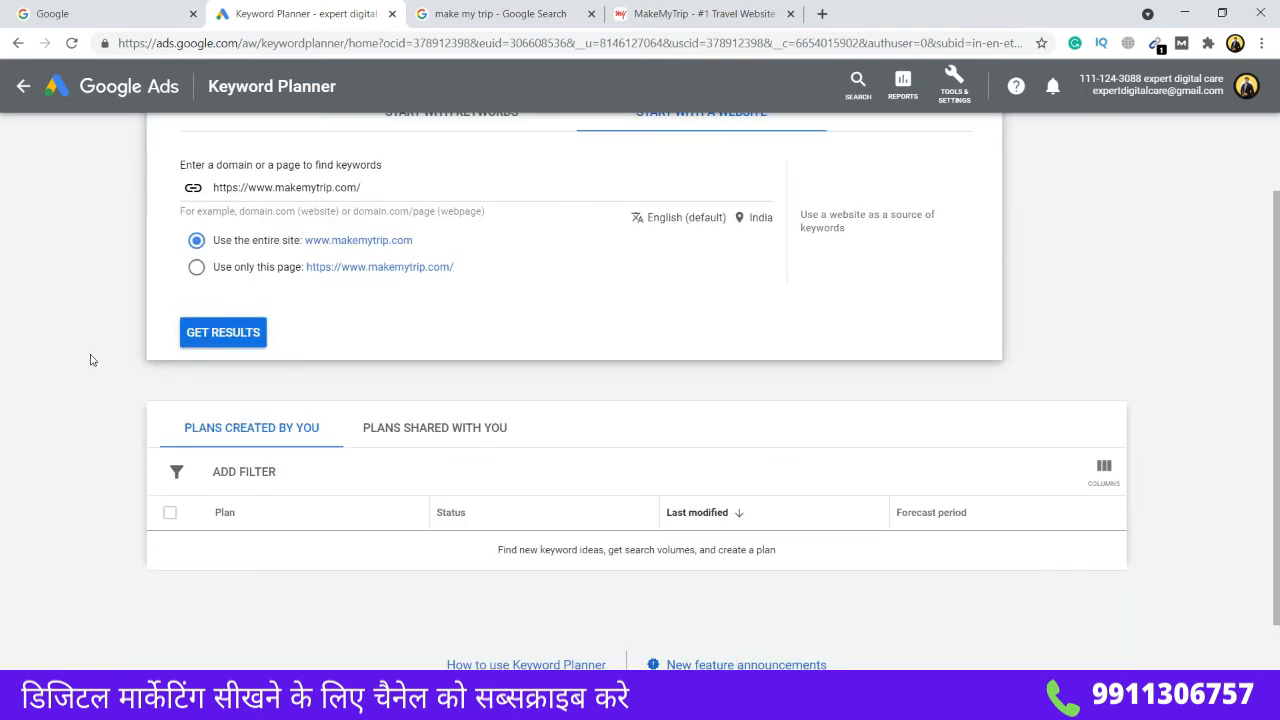
{"action": "scroll", "coordinate": [95, 360], "scroll_direction": "up", "scroll_amount": 1}
{"action": "scroll", "coordinate": [128, 362], "scroll_direction": "down", "scroll_amount": 1}
{"action": "left_click", "coordinate": [240, 341]}
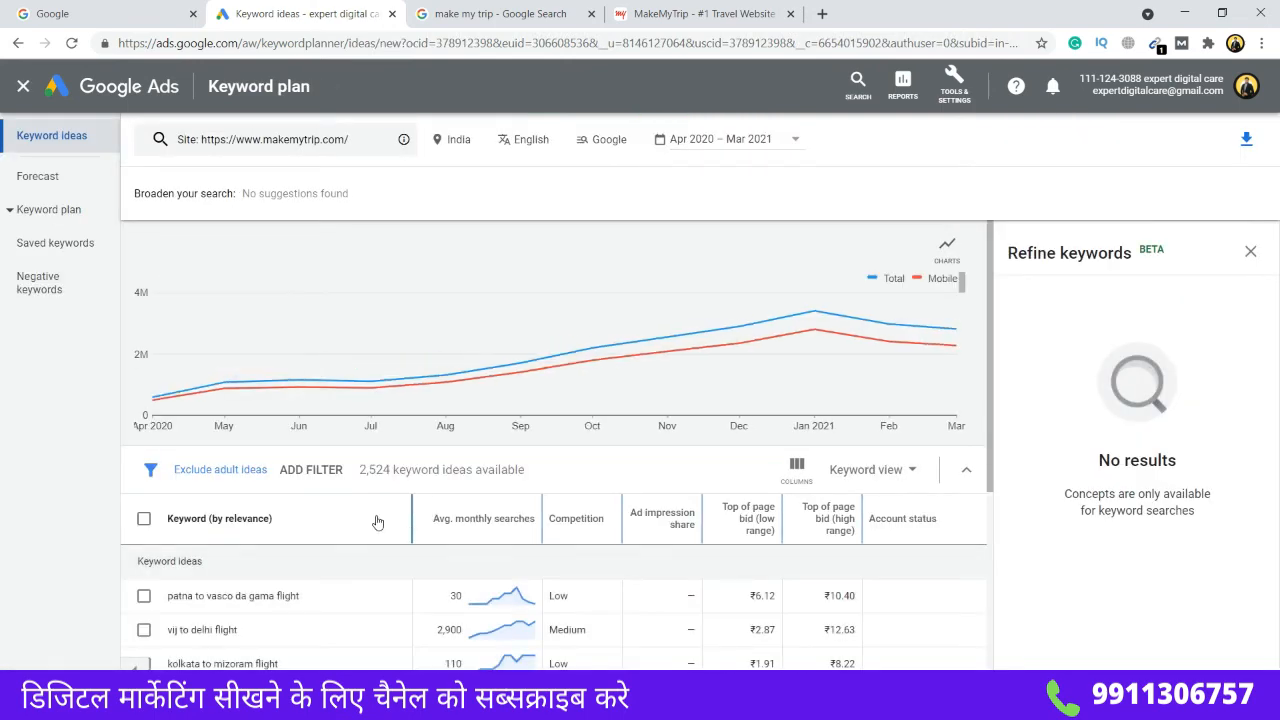
Step: Examine the site's flight keyword ideas, highlighting "vja to delhi flights" and "flight tickets from vijayawada to delhi"
{"action": "scroll", "coordinate": [378, 522], "scroll_direction": "down", "scroll_amount": 4}
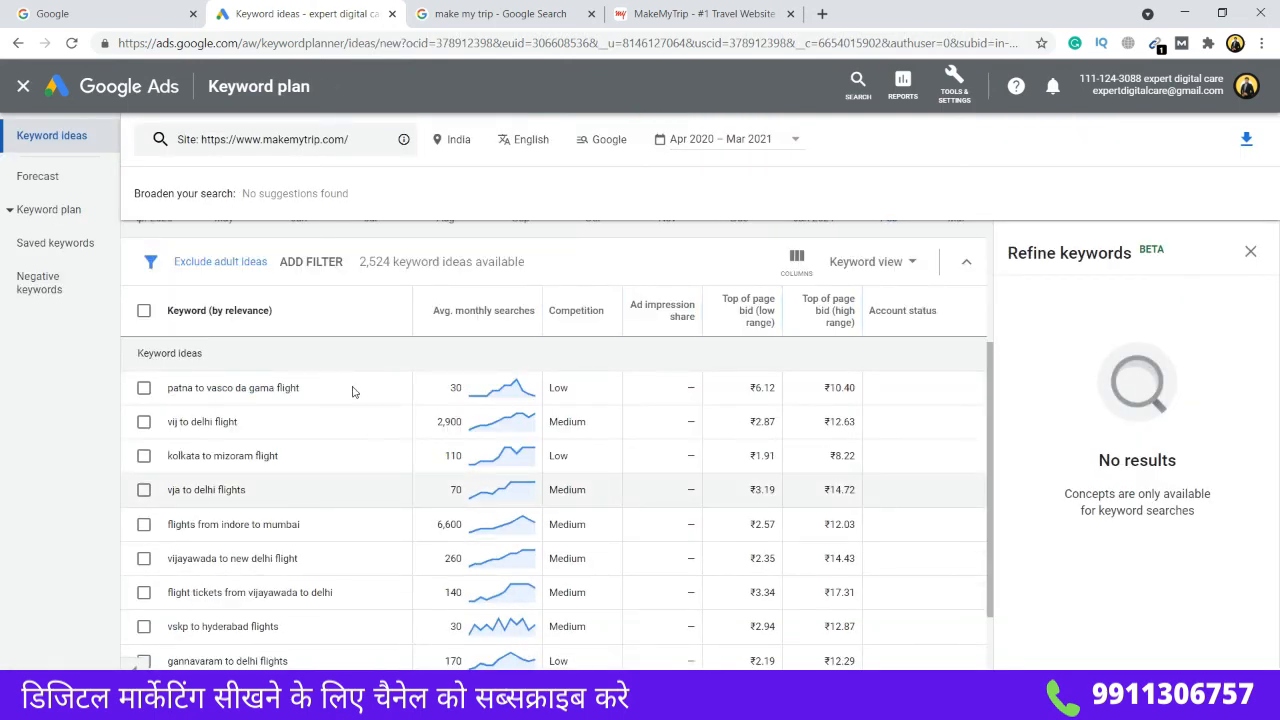
{"action": "scroll", "coordinate": [310, 390], "scroll_direction": "up", "scroll_amount": 3}
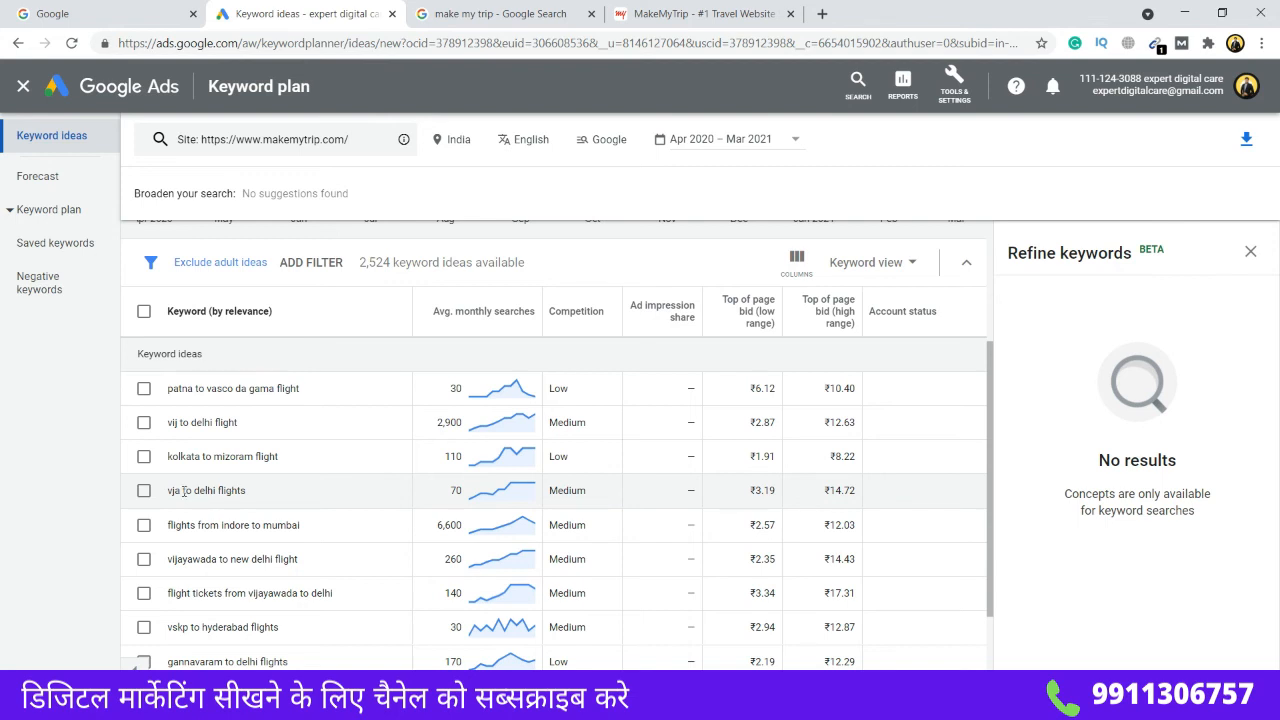
{"action": "left_click_drag", "start_coordinate": [170, 490], "coordinate": [258, 500]}
{"action": "left_click", "coordinate": [276, 499]}
{"action": "scroll", "coordinate": [286, 487], "scroll_direction": "down", "scroll_amount": 1}
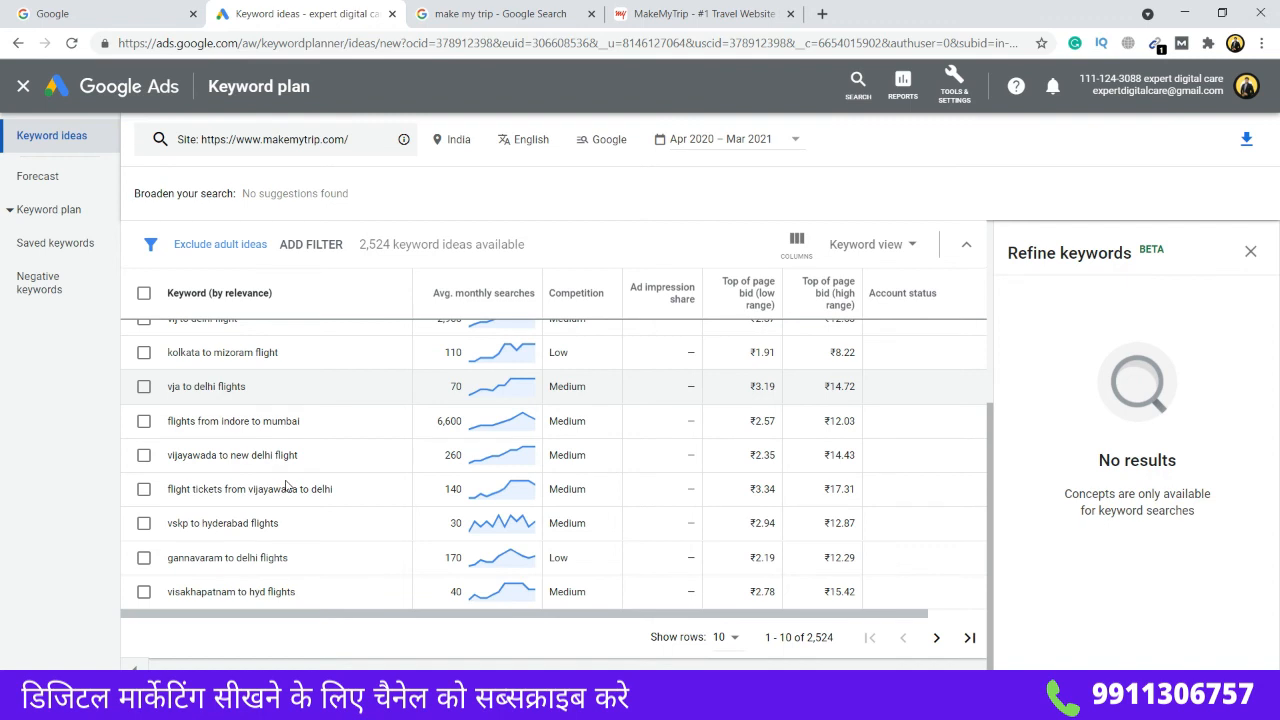
{"action": "left_click_drag", "start_coordinate": [171, 489], "coordinate": [337, 511]}
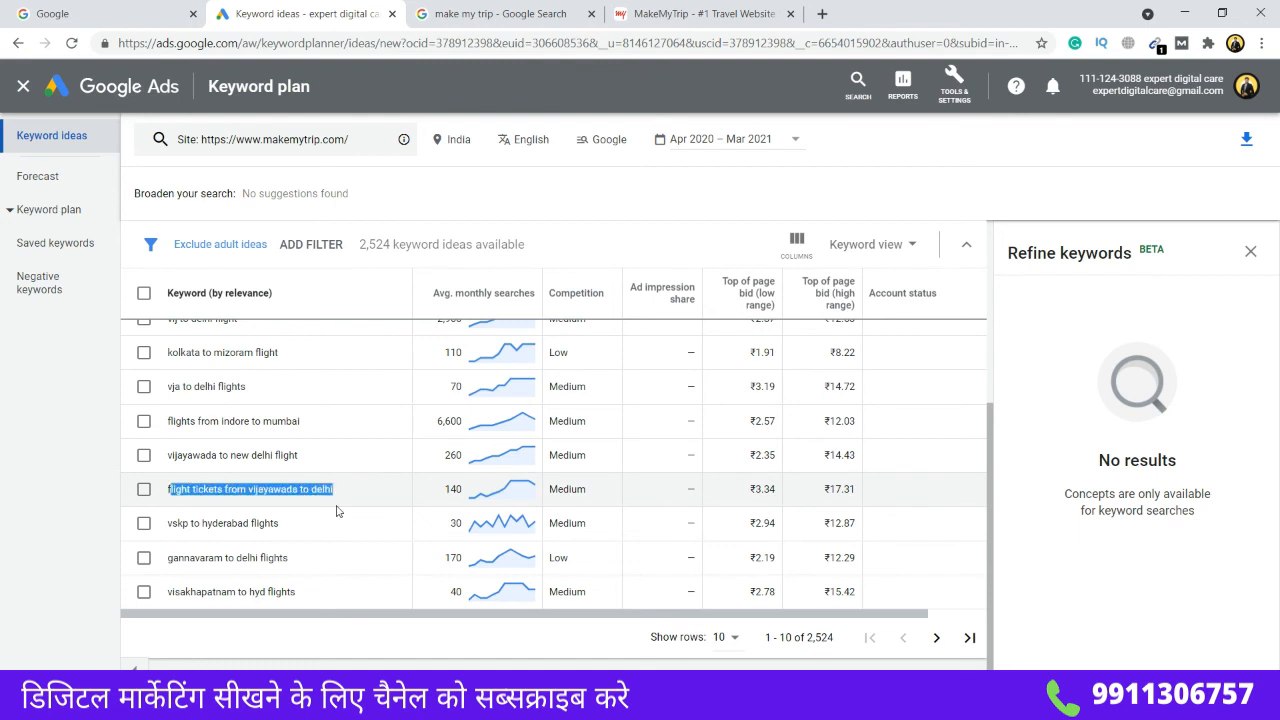
{"action": "left_click", "coordinate": [337, 511]}
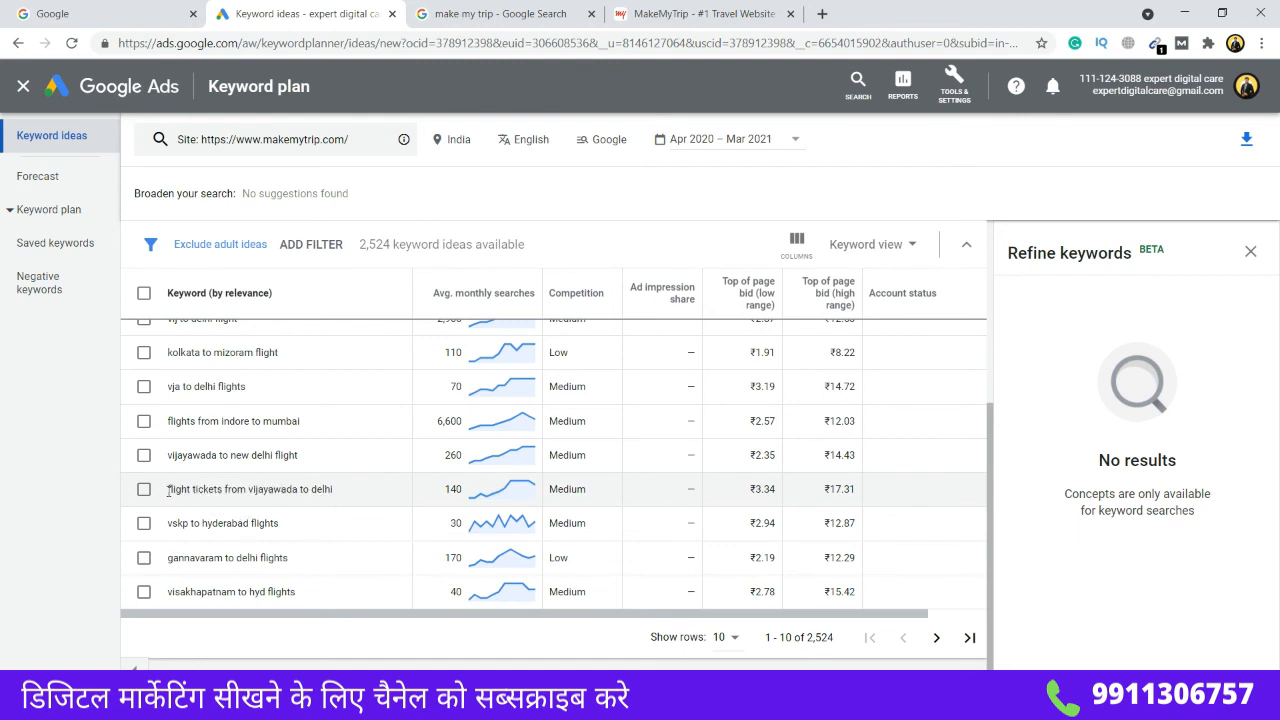
{"action": "left_click_drag", "start_coordinate": [168, 489], "coordinate": [336, 506]}
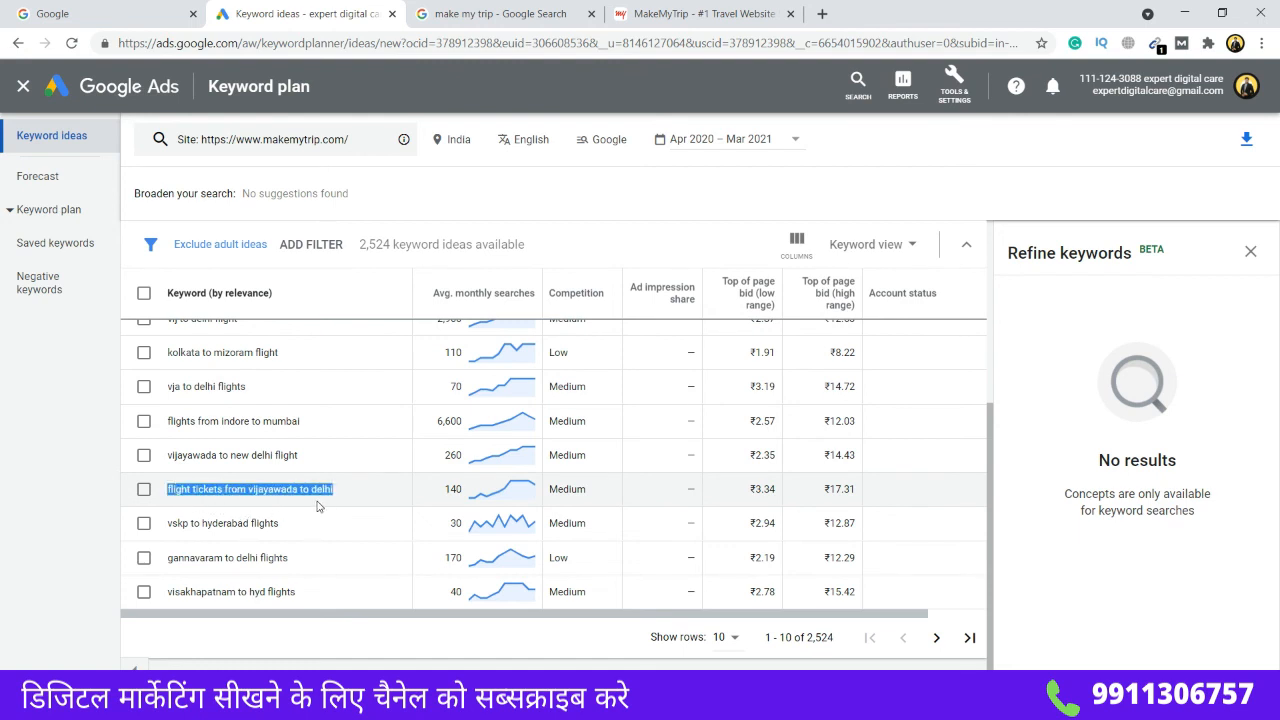
{"action": "left_click", "coordinate": [317, 502]}
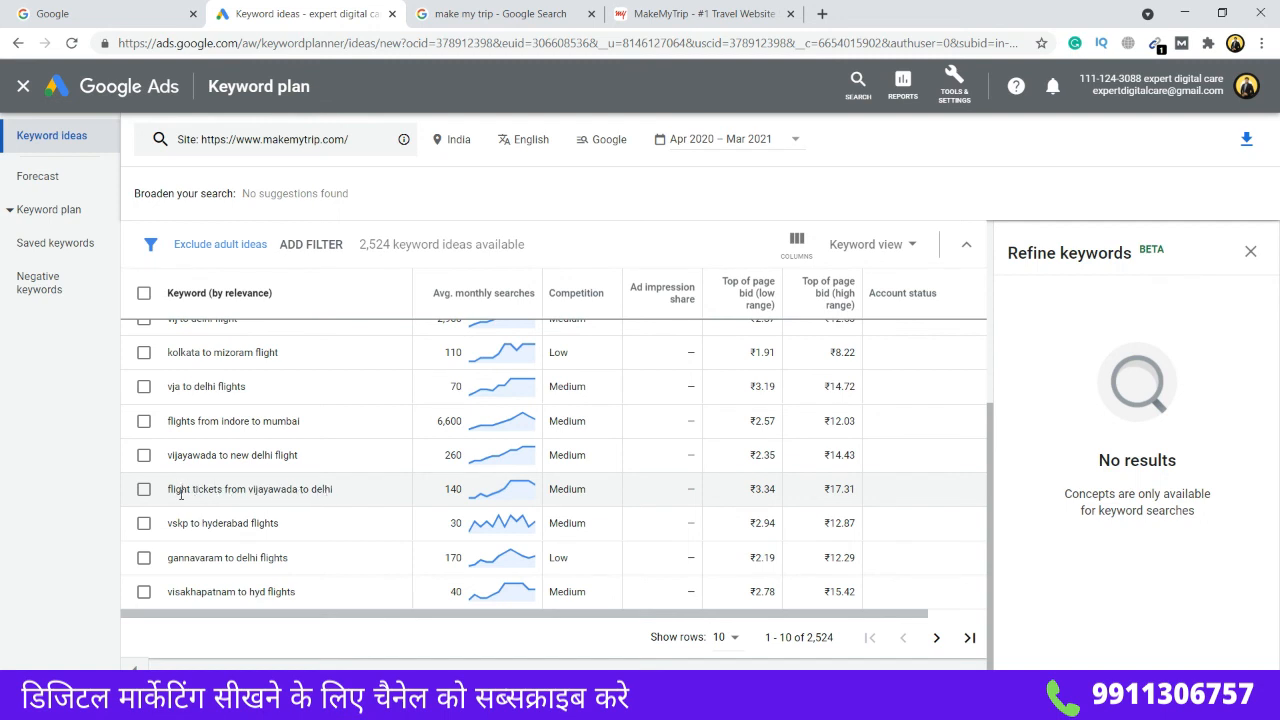
{"action": "left_click_drag", "start_coordinate": [170, 489], "coordinate": [333, 491]}
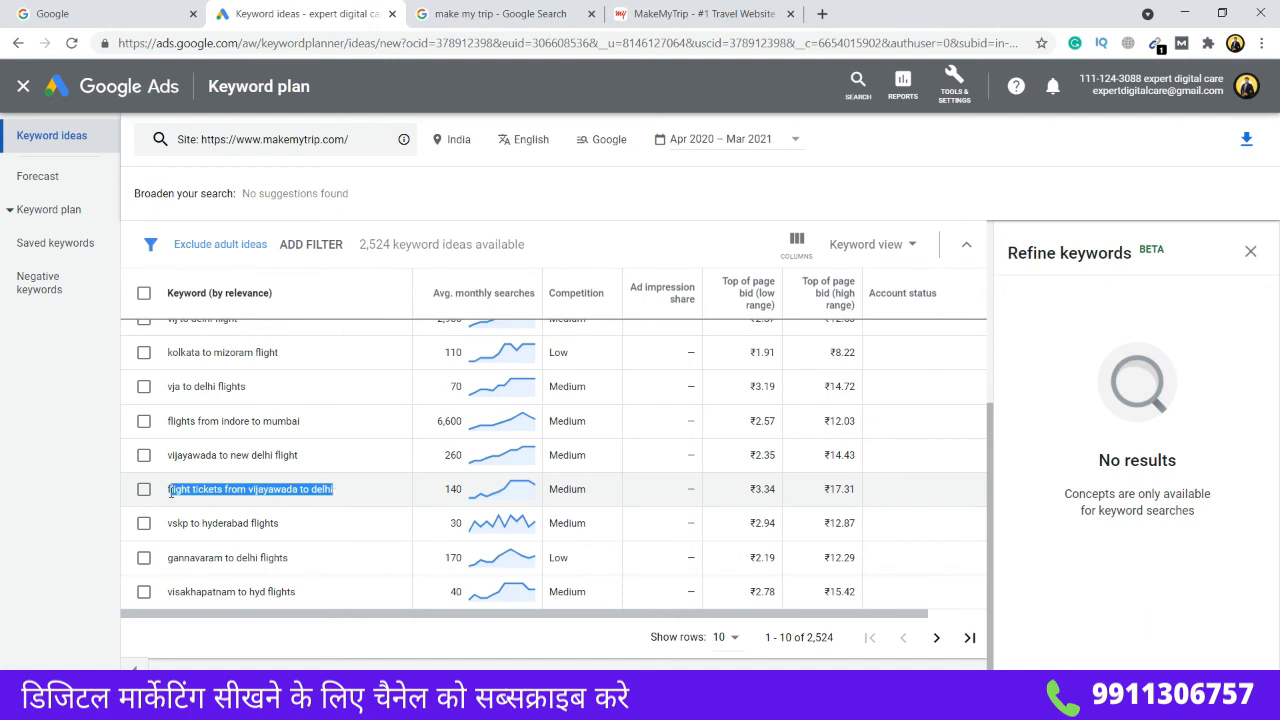
{"action": "left_click_drag", "start_coordinate": [168, 490], "coordinate": [337, 505]}
{"action": "scroll", "coordinate": [336, 504], "scroll_direction": "up", "scroll_amount": 3}
{"action": "scroll", "coordinate": [336, 504], "scroll_direction": "down", "scroll_amount": 3}
{"action": "scroll", "coordinate": [336, 511], "scroll_direction": "up", "scroll_amount": 1}
{"action": "scroll", "coordinate": [336, 511], "scroll_direction": "up", "scroll_amount": 1}
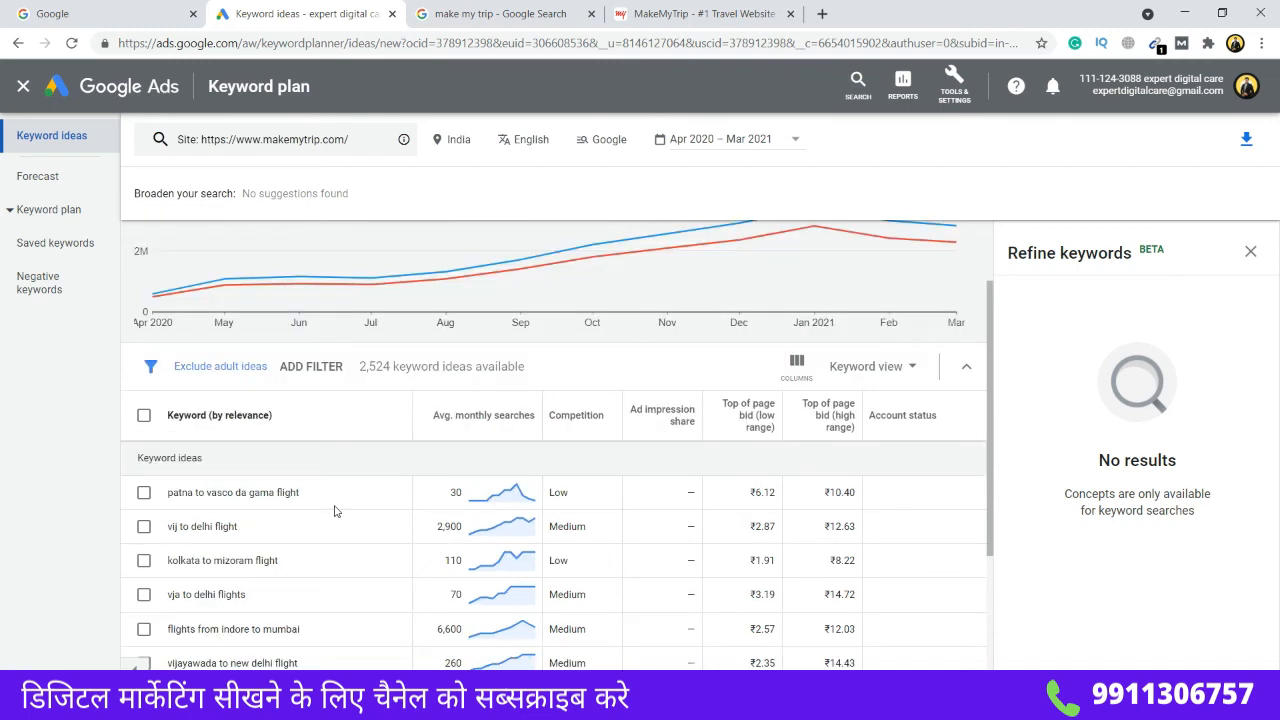
{"action": "scroll", "coordinate": [336, 511], "scroll_direction": "down", "scroll_amount": 2}
{"action": "scroll", "coordinate": [336, 511], "scroll_direction": "up", "scroll_amount": 2}
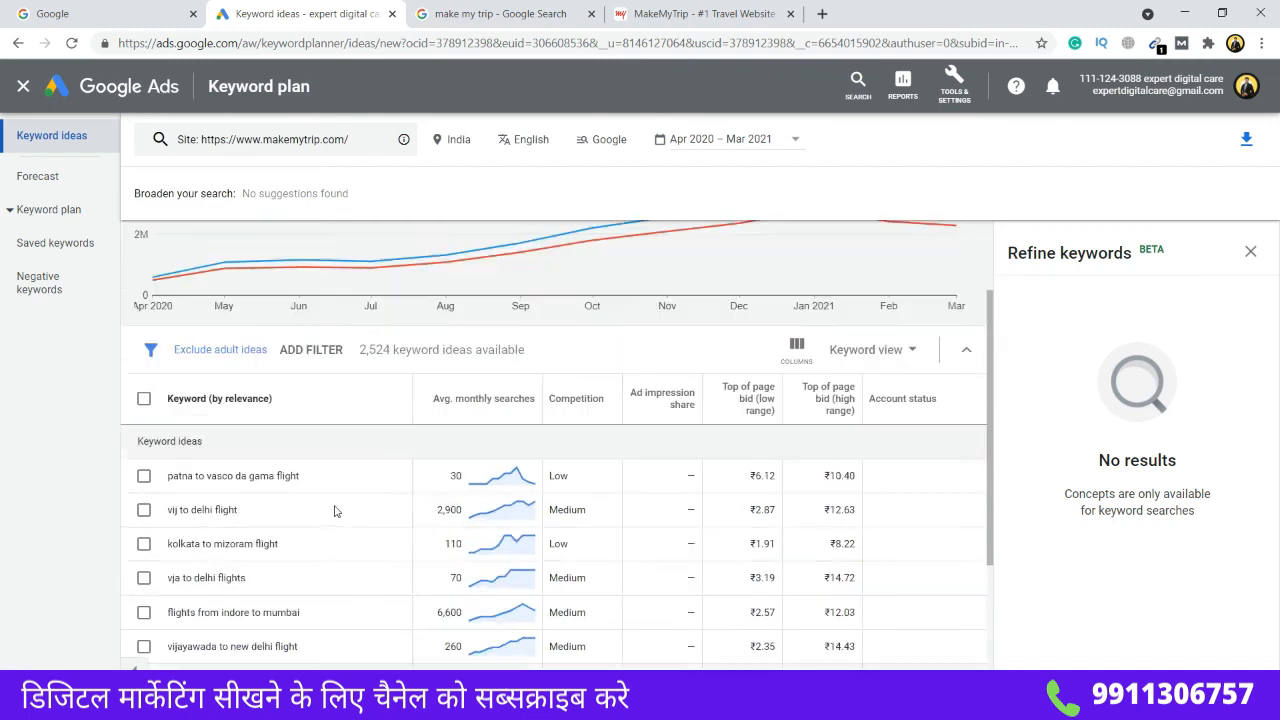
{"action": "scroll", "coordinate": [336, 511], "scroll_direction": "up", "scroll_amount": 1}
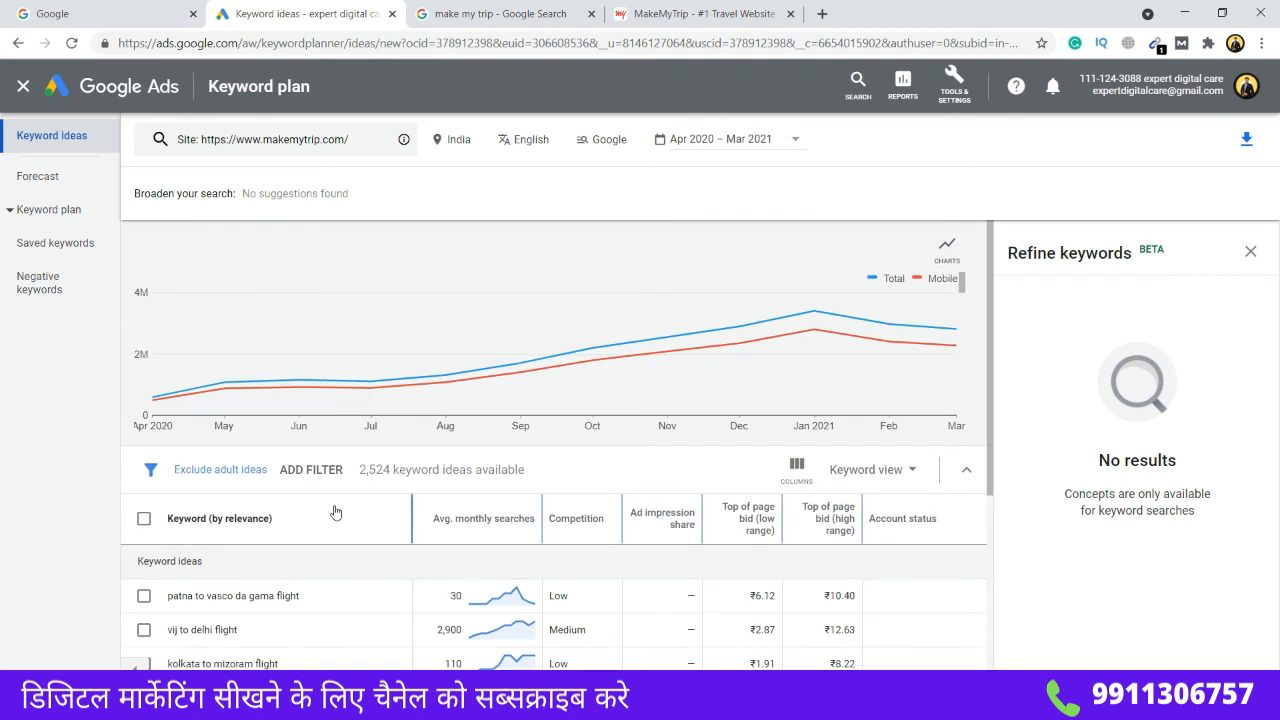
{"action": "scroll", "coordinate": [336, 511], "scroll_direction": "down", "scroll_amount": 3}
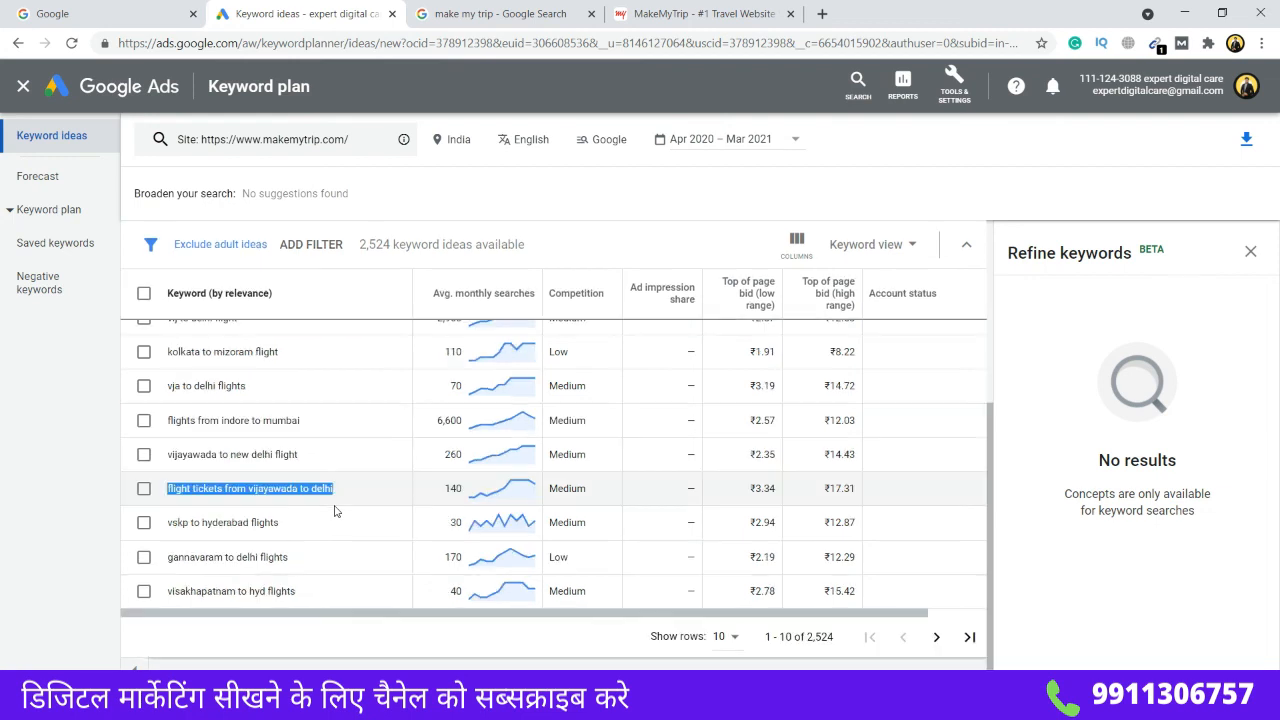